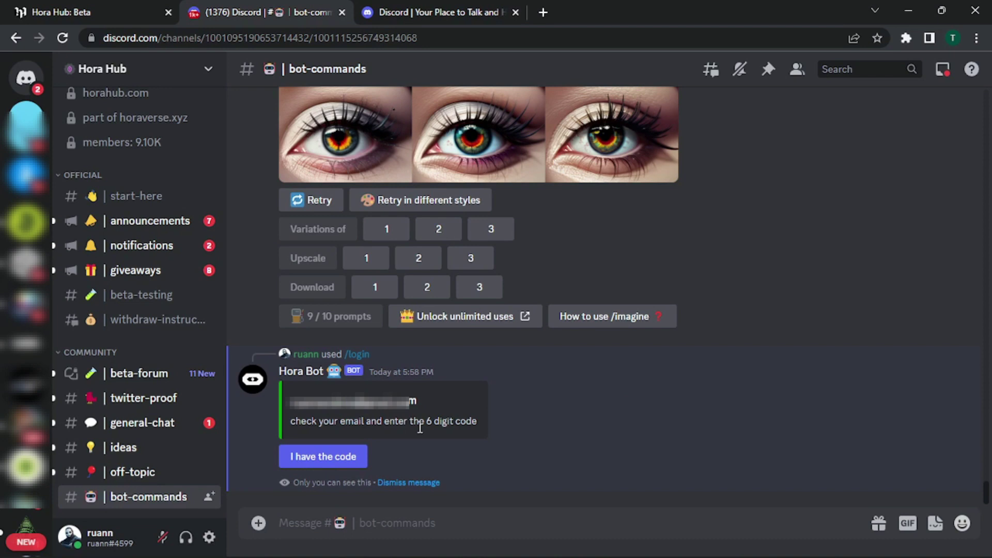
Step: Submit the emailed 6-digit login code to Hora Bot through its Login form
left_click(335, 456)
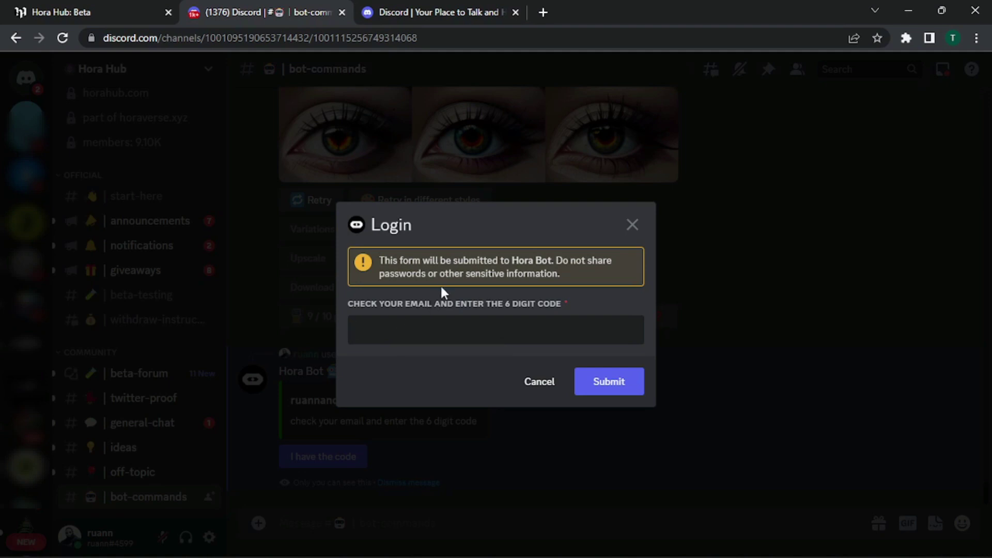
left_click(435, 335)
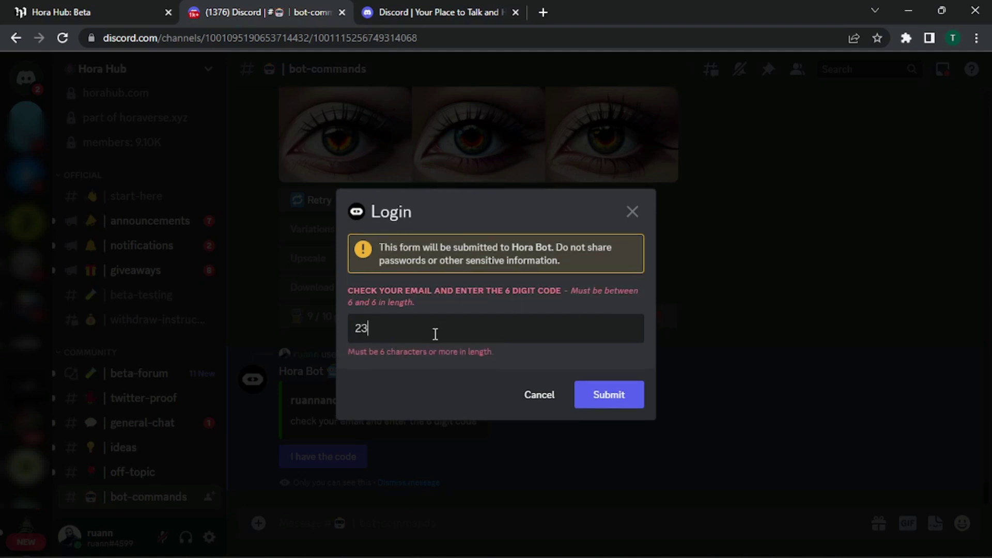
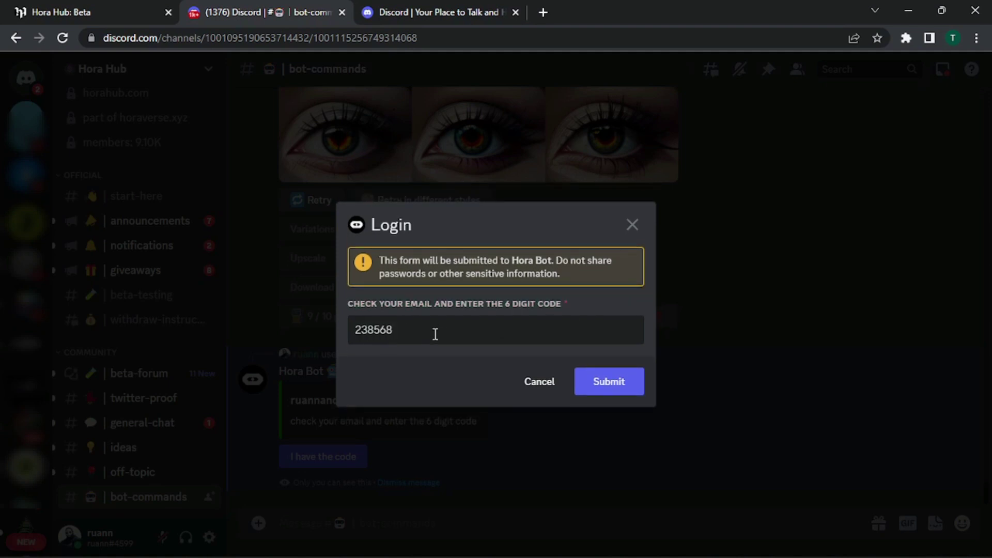
left_click(604, 383)
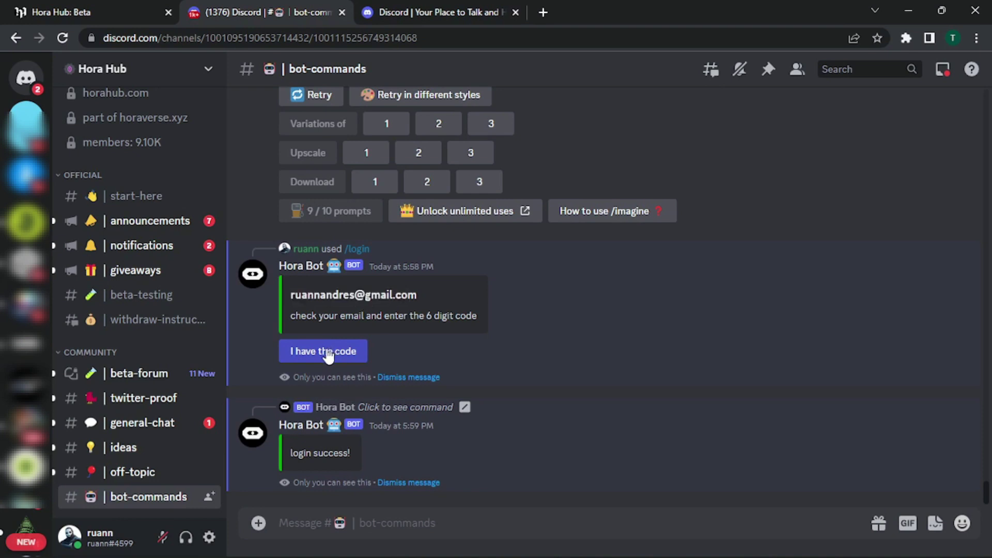
Step: On Hora Hub, start the Hora ID login with the saved account e-mail and request the login code
left_click(106, 13)
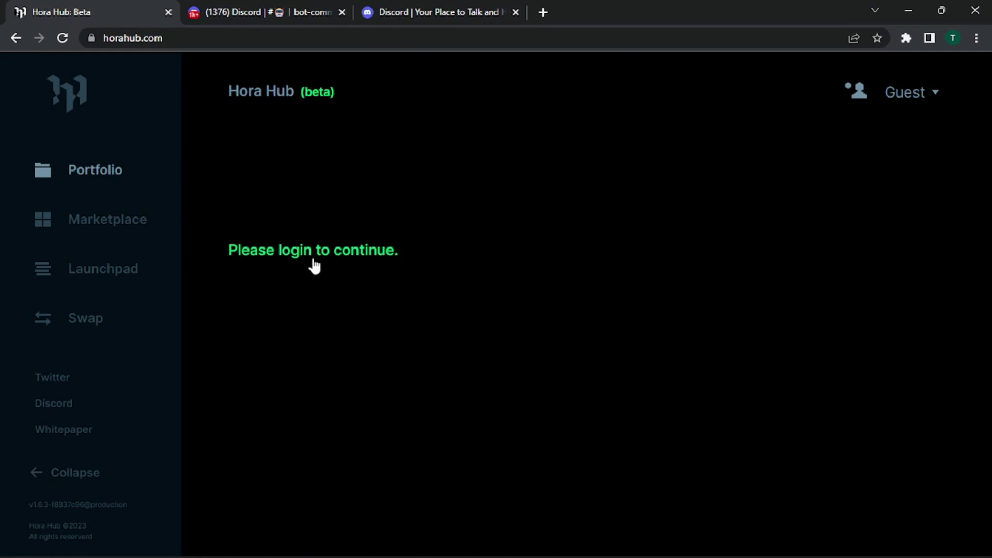
left_click(244, 7)
left_click(103, 7)
left_click(307, 254)
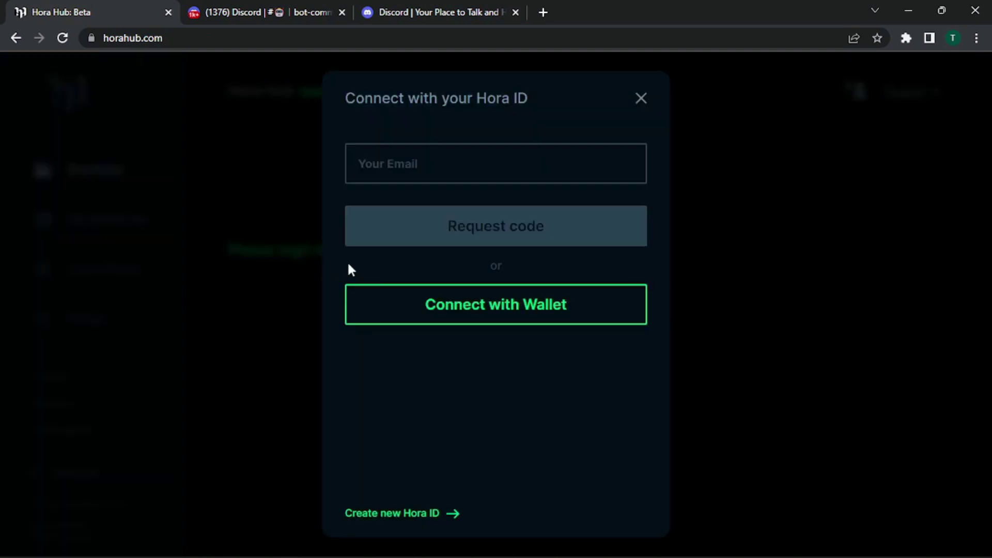
left_click(446, 169)
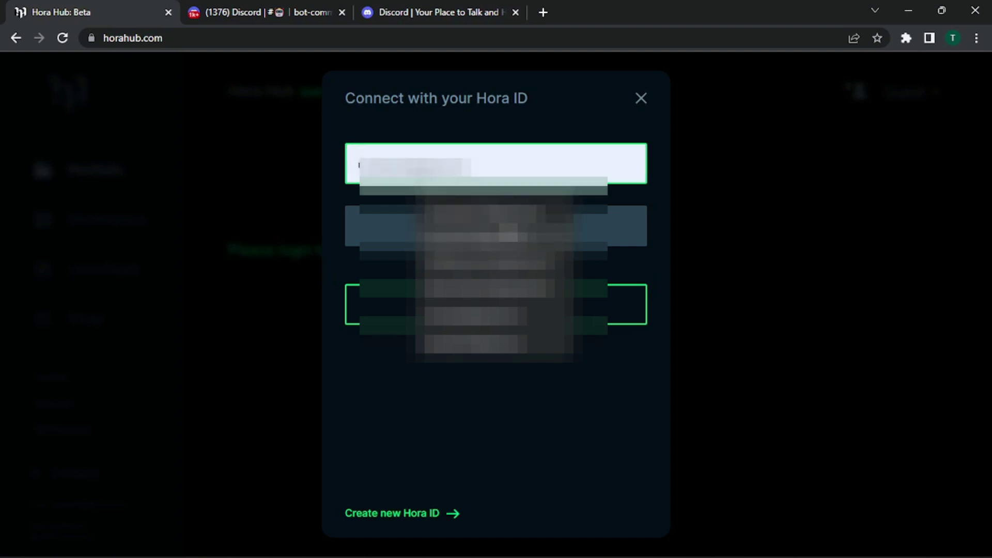
left_click(506, 240)
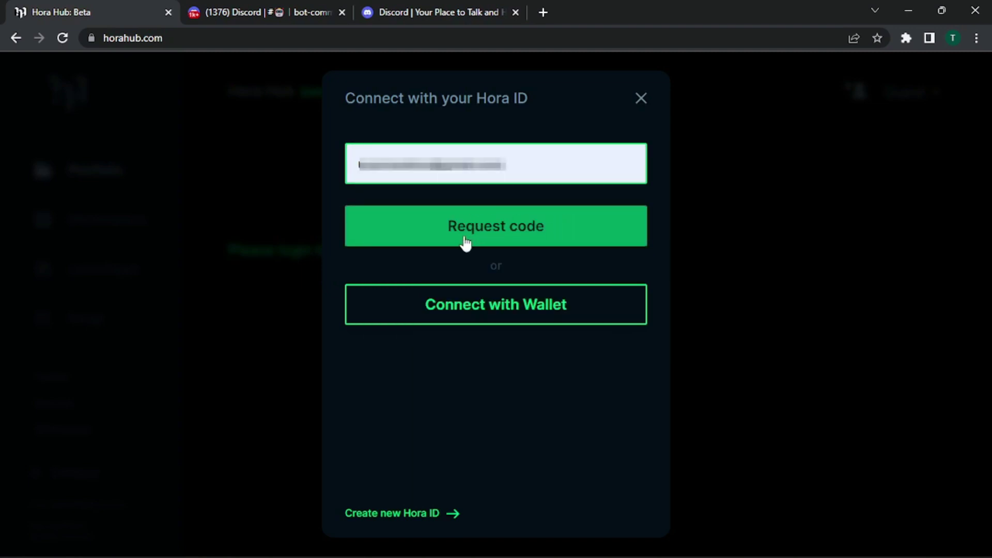
left_click(488, 241)
left_click(504, 228)
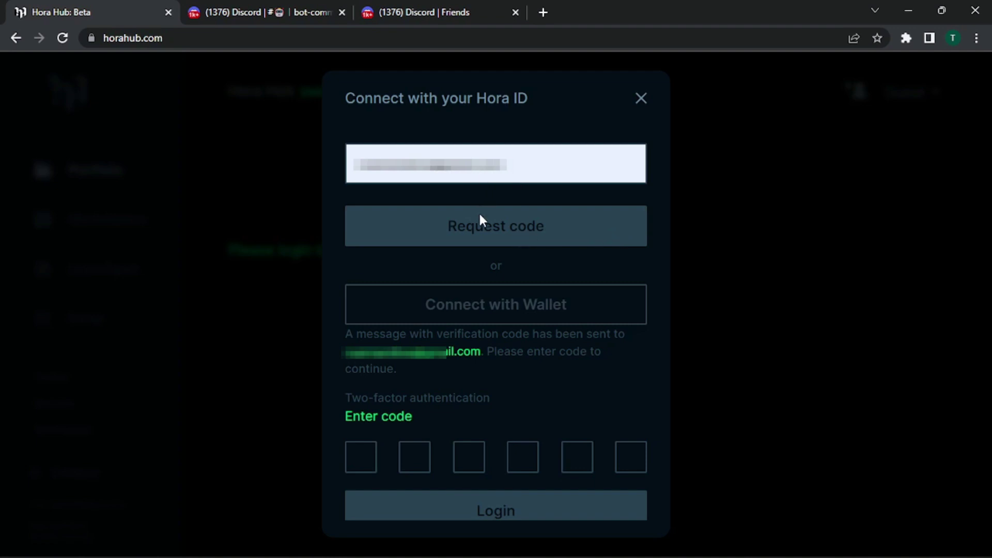
Step: Enter the emailed two-factor code and log in to reach the Portfolio
left_click(363, 458)
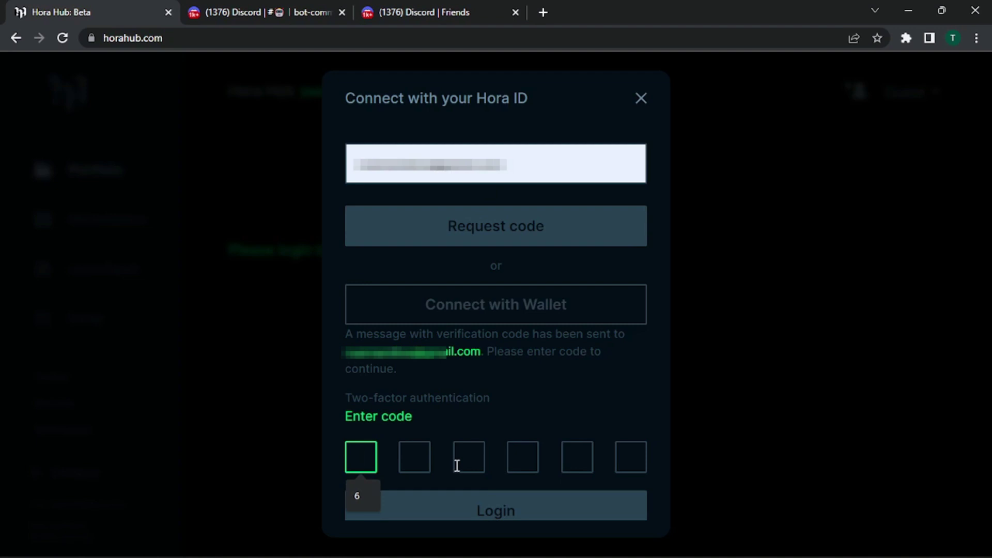
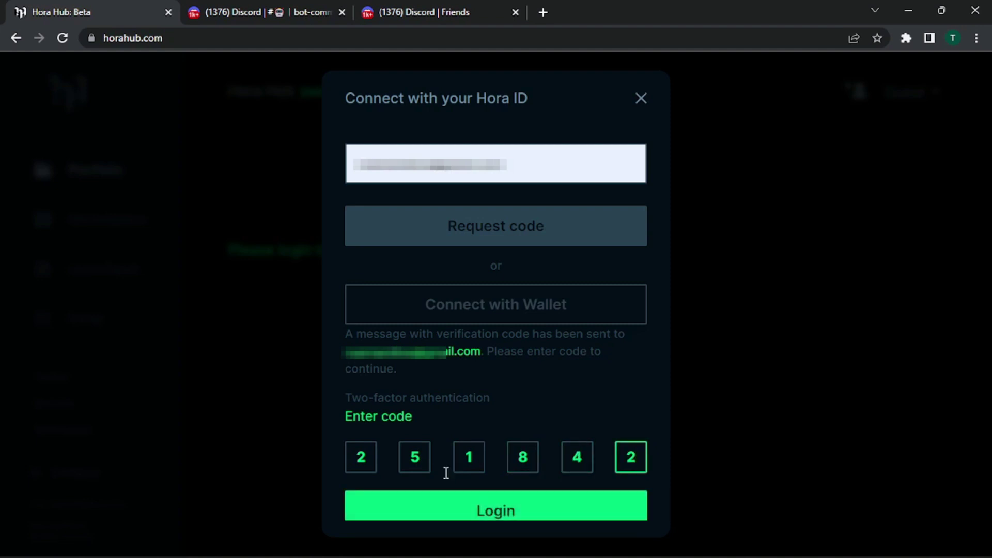
scroll(489, 378, "down", 1)
left_click(486, 469)
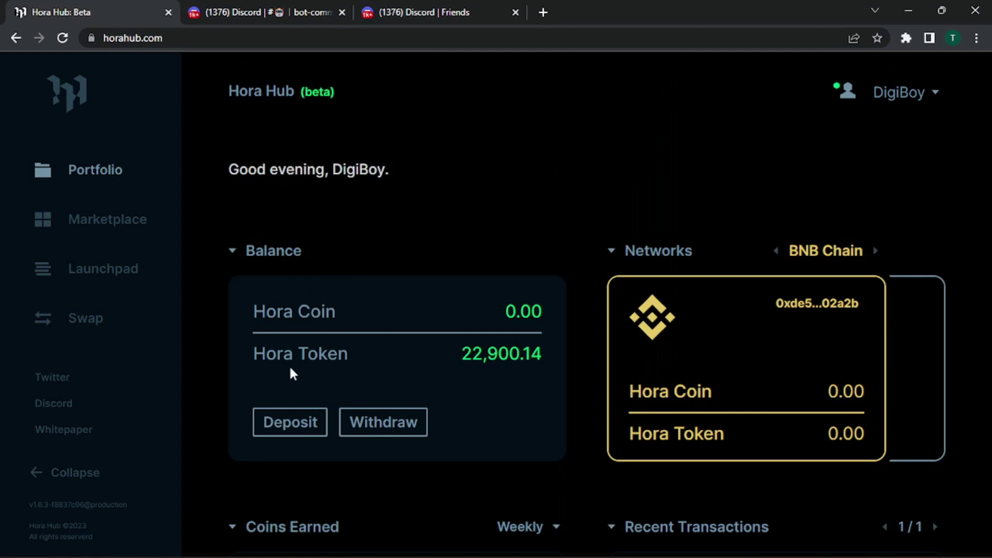
left_click_drag(254, 354, 507, 358)
left_click(506, 360)
left_click_drag(255, 354, 549, 361)
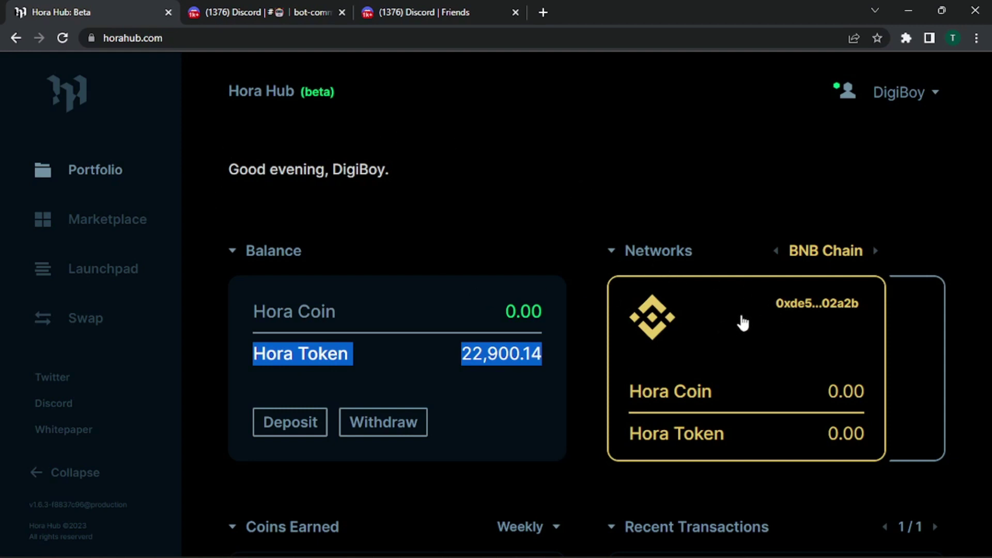
scroll(687, 292, "down", 1)
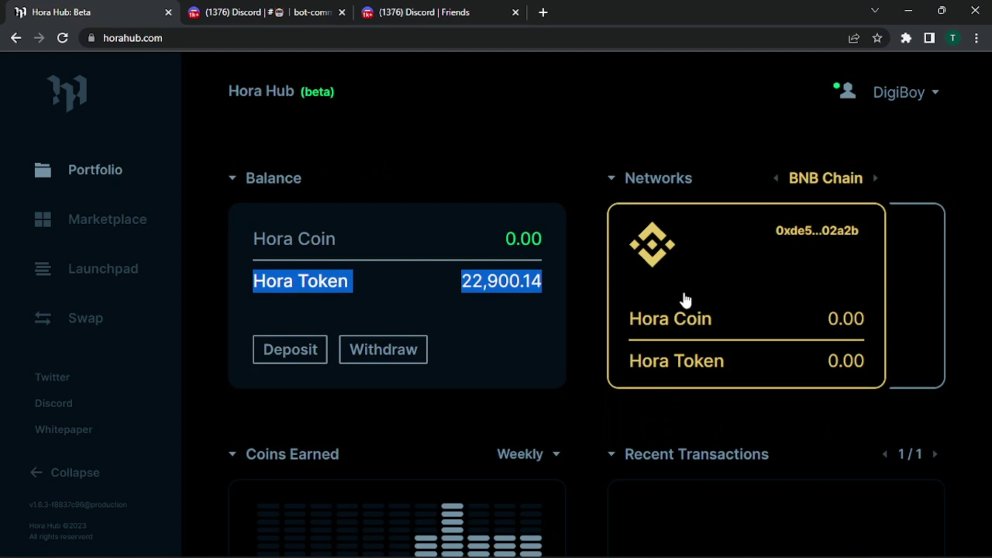
scroll(708, 313, "up", 1)
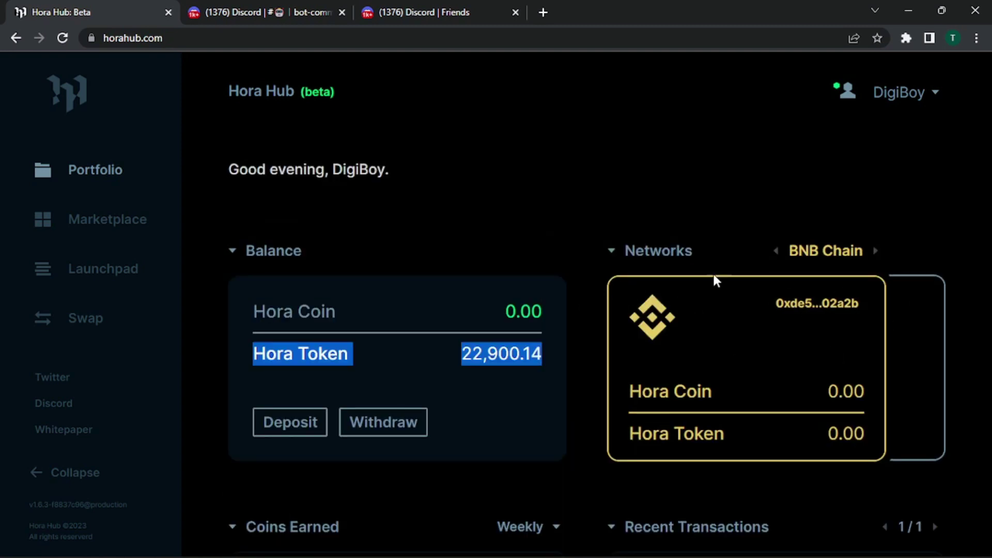
left_click(808, 310)
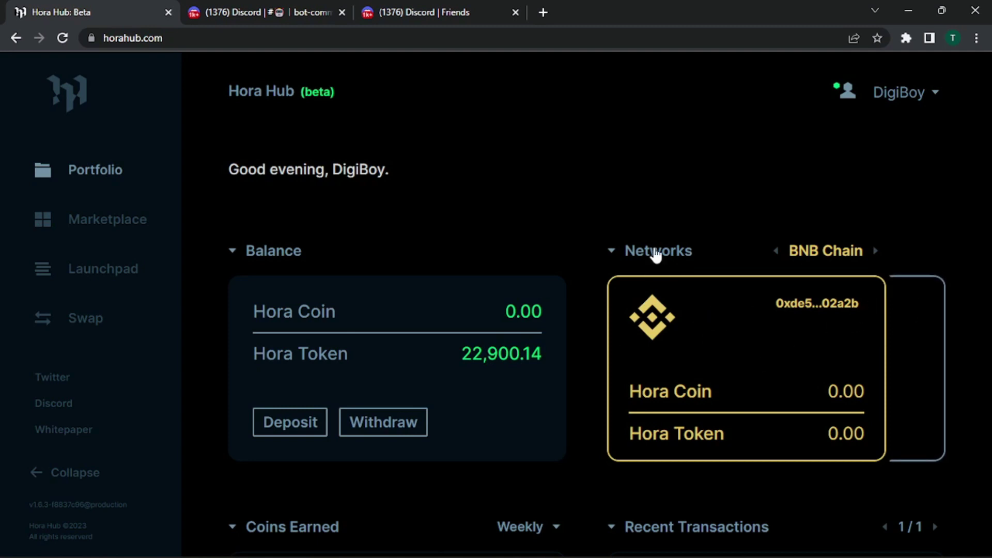
left_click(933, 98)
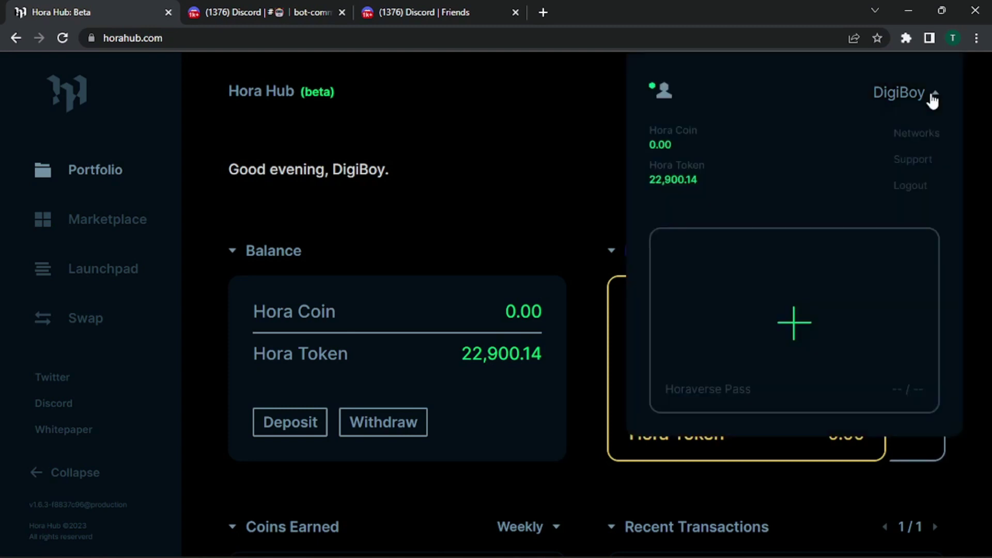
left_click(932, 98)
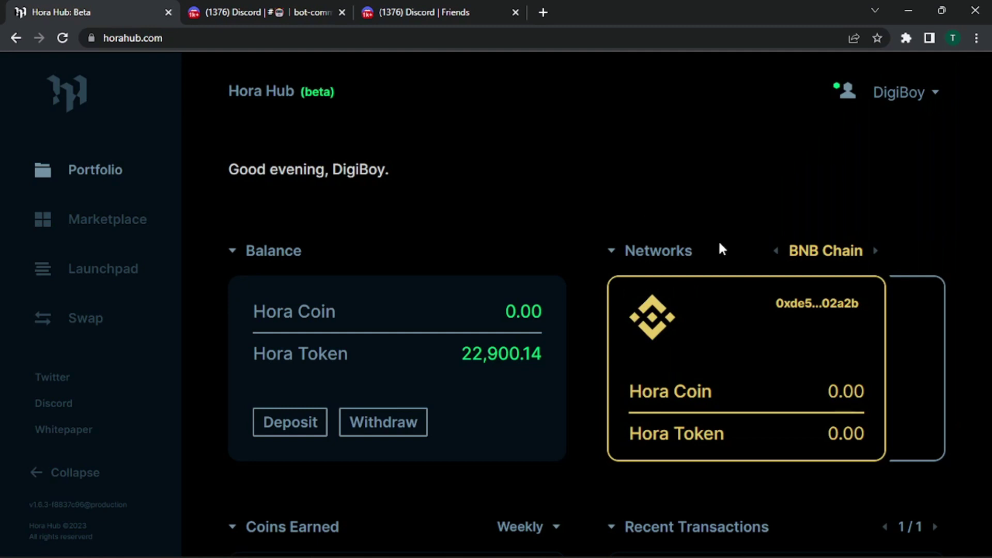
Step: Open MetaMask from the extensions list, review Account 2's 0.0139 BNB and 0 HORA, then close it
left_click(905, 40)
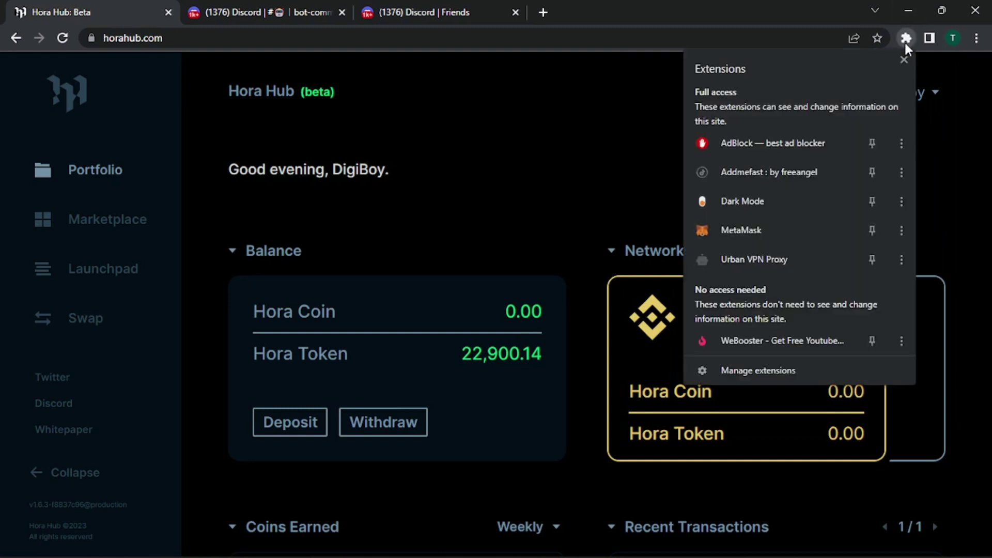
left_click(905, 42)
left_click(906, 43)
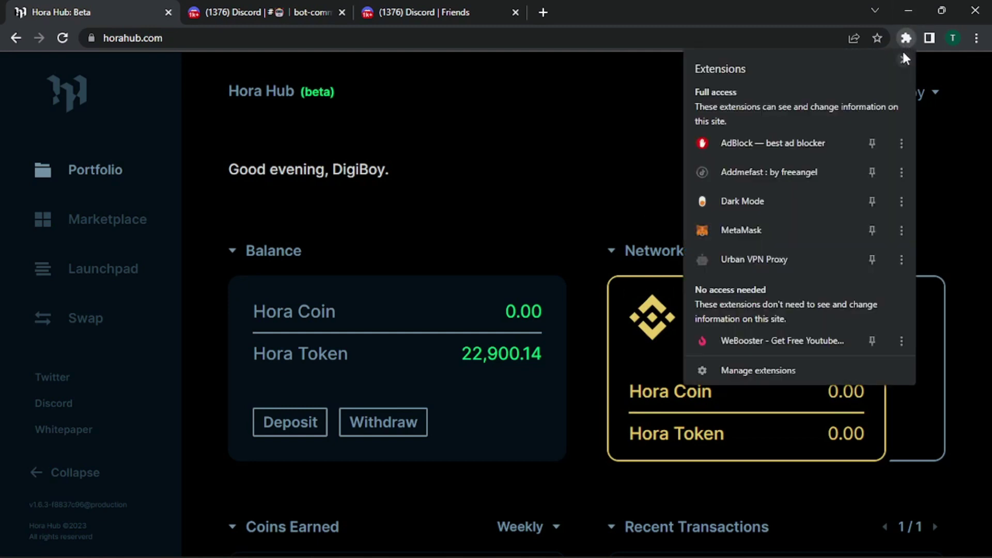
left_click(789, 231)
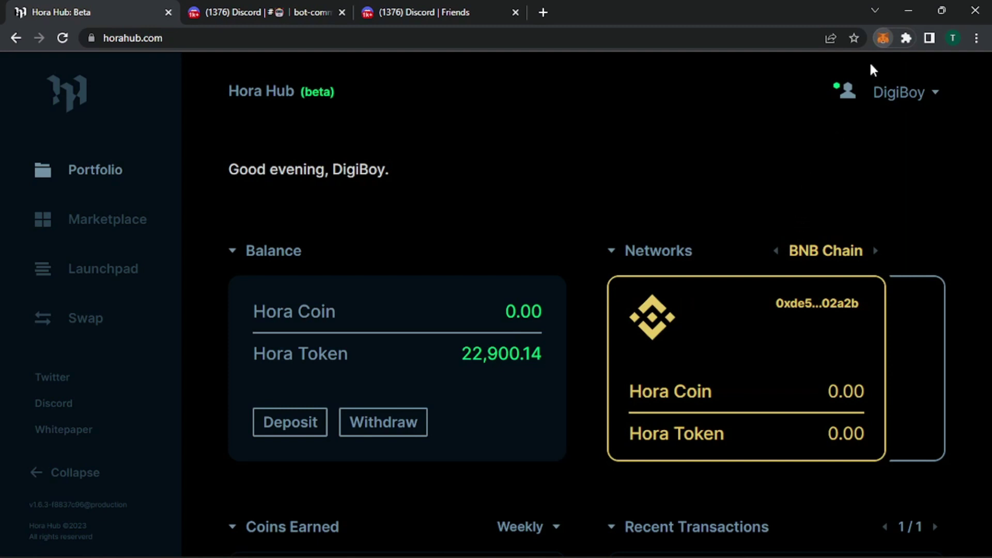
left_click(884, 40)
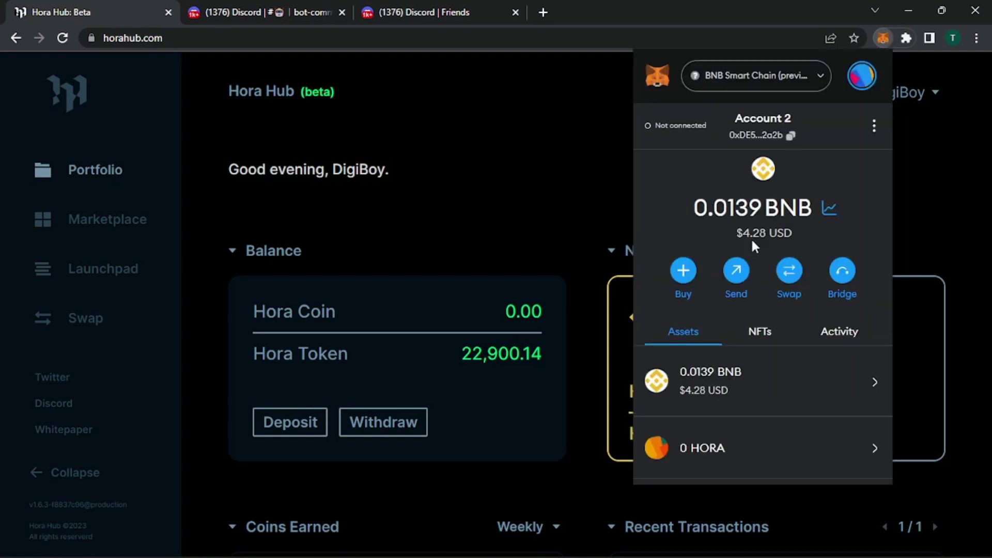
scroll(811, 294, "down", 2)
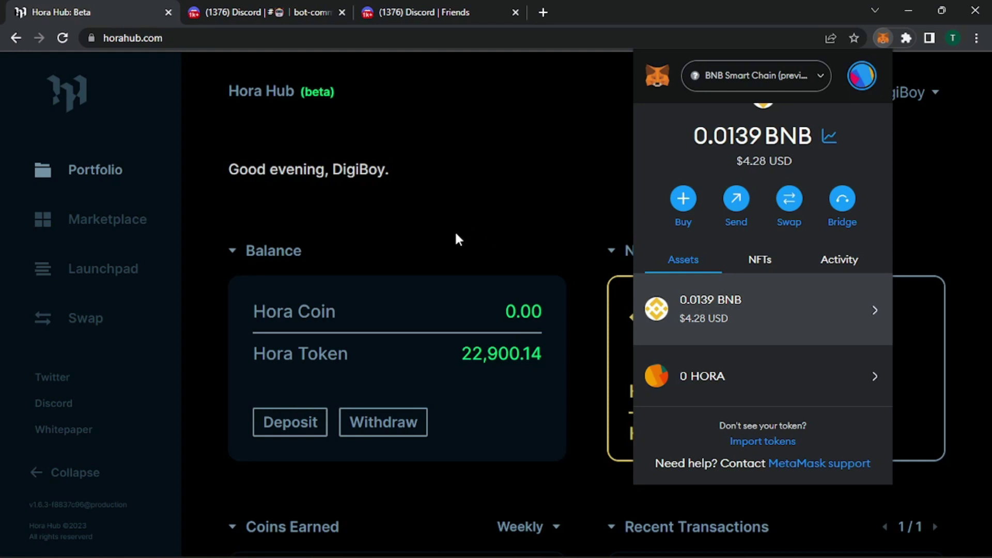
left_click(425, 272)
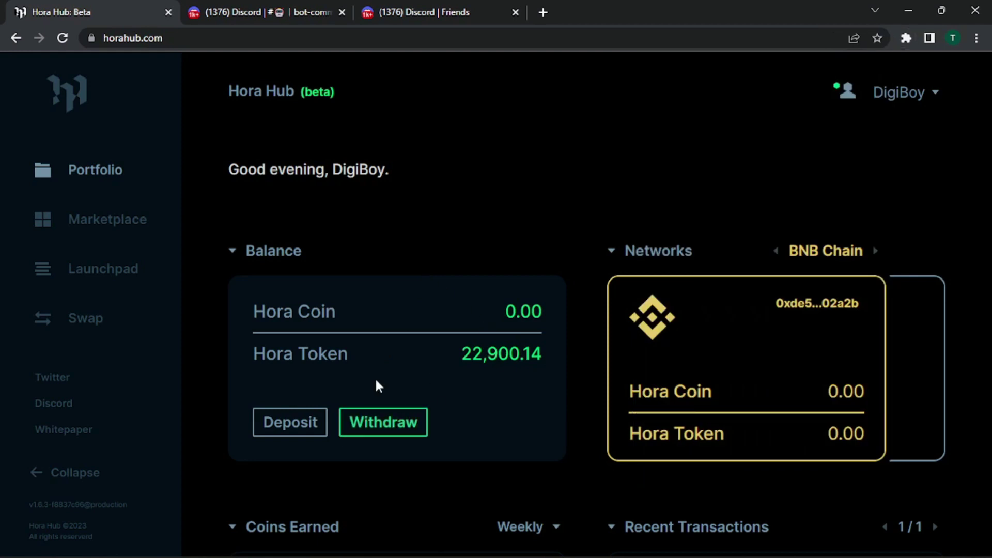
Step: Start a Hora Token withdrawal to BNB Chain using the maximum amount of 22,900
left_click(372, 428)
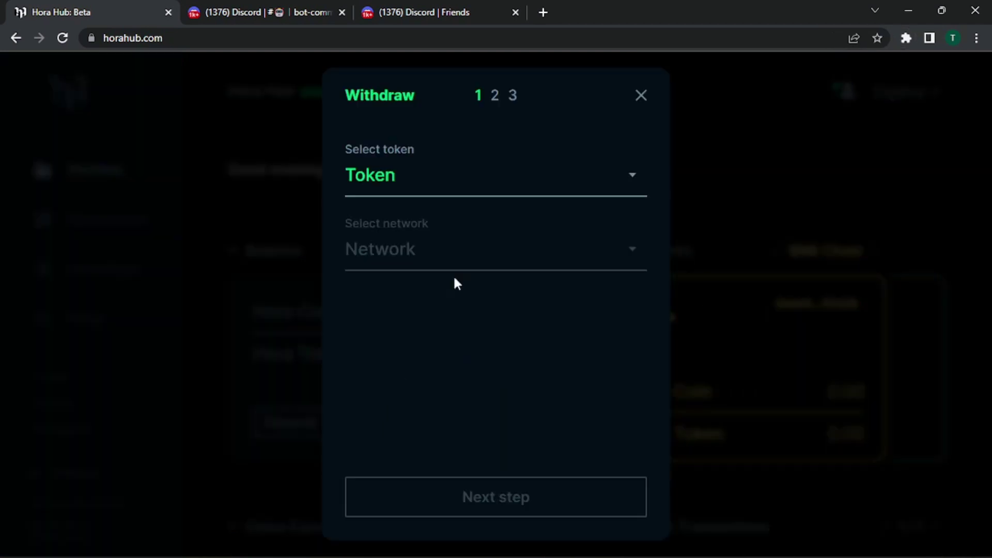
left_click(519, 182)
left_click(396, 209)
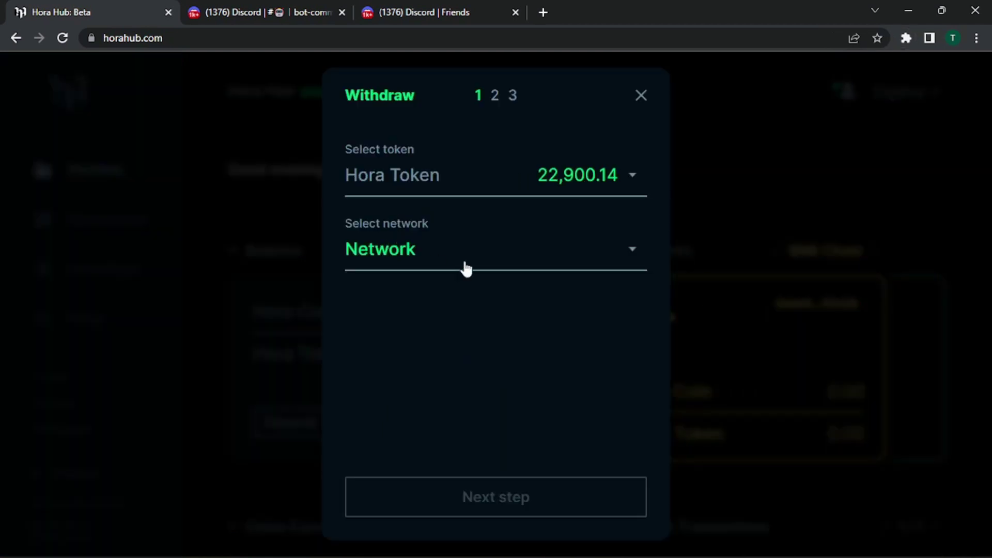
left_click(488, 256)
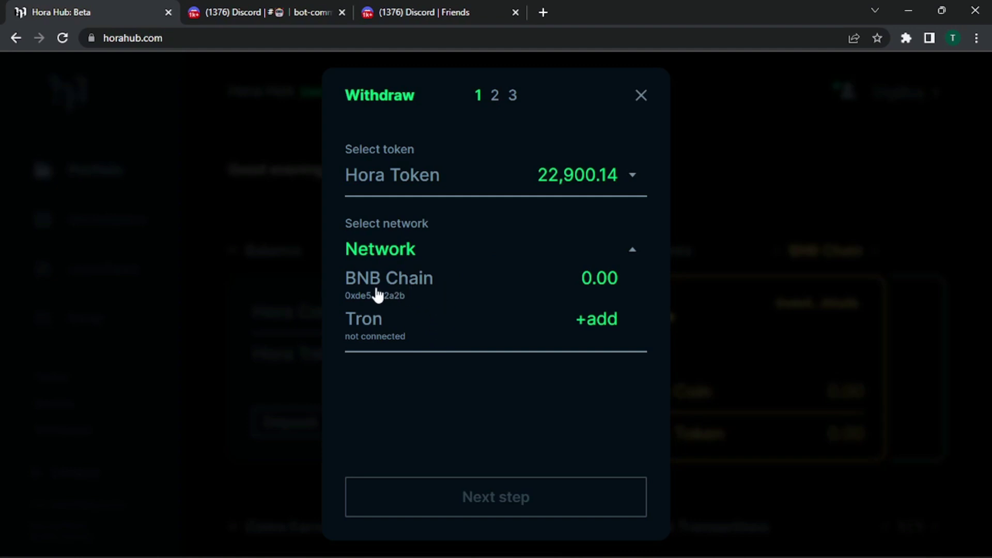
left_click(461, 293)
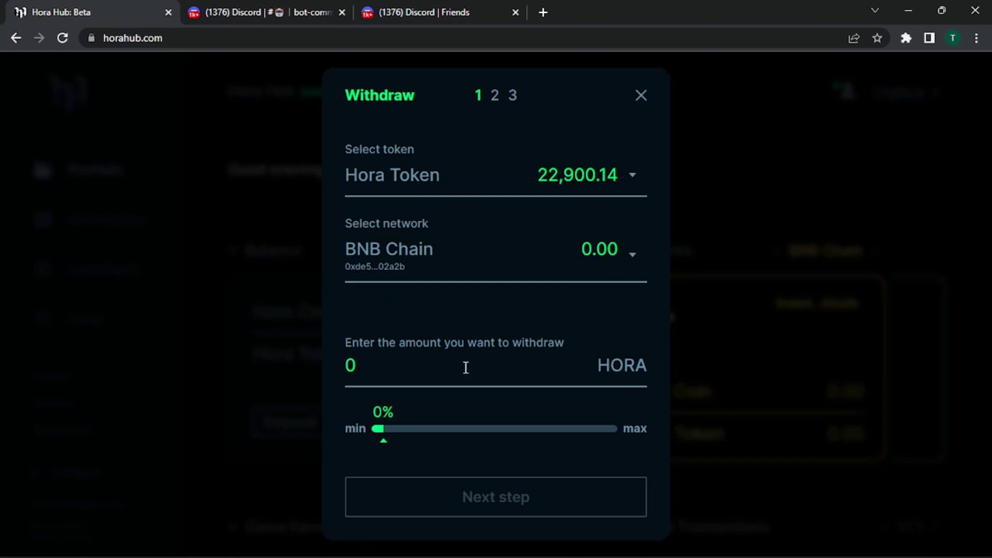
left_click_drag(487, 373, 240, 350)
type("22000")
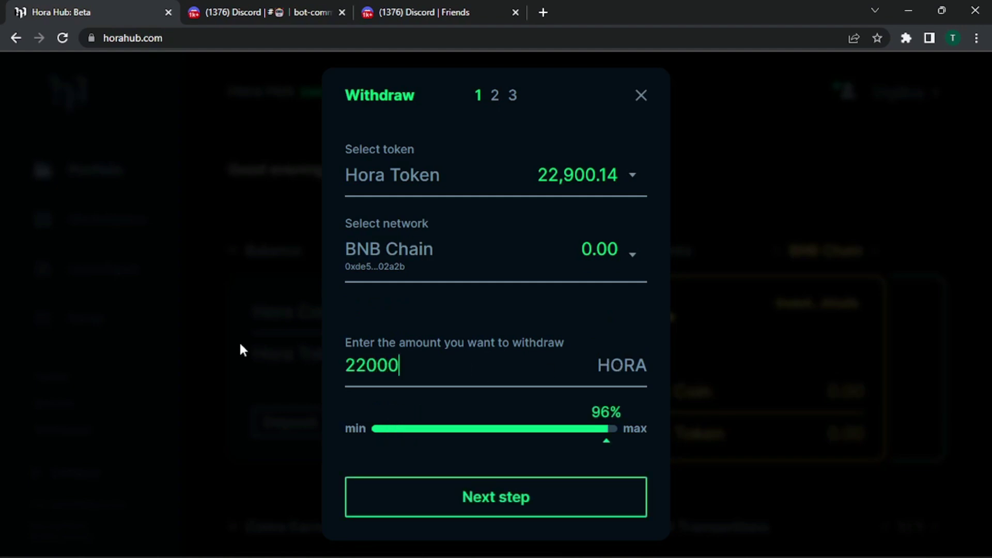
left_click(638, 433)
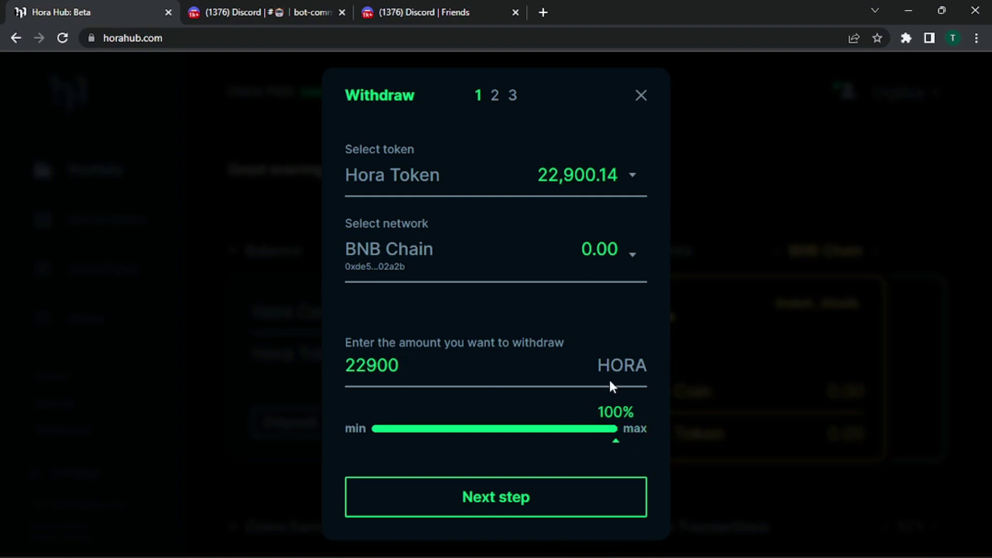
Step: Choose 'Pay for transaction' as the withdrawal method and proceed
left_click(521, 499)
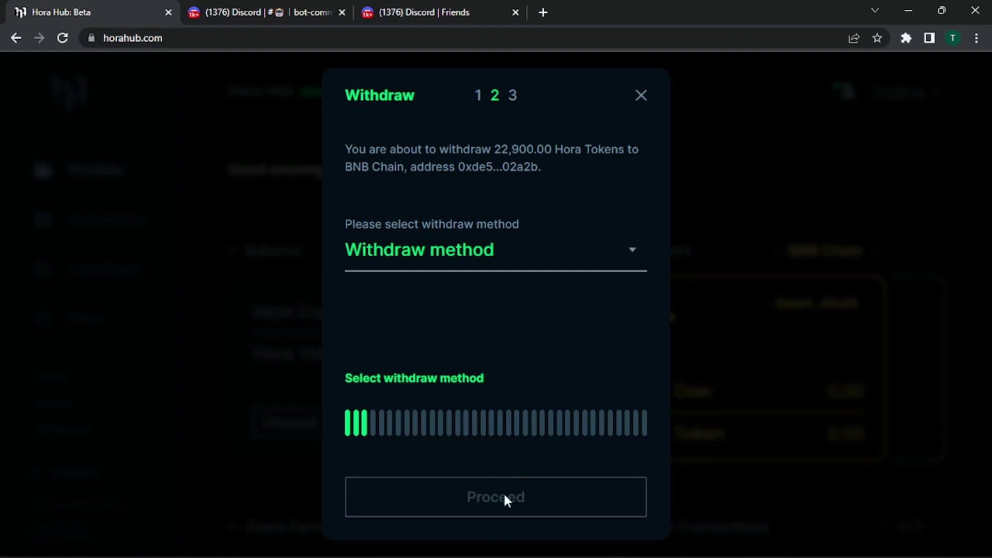
left_click(622, 253)
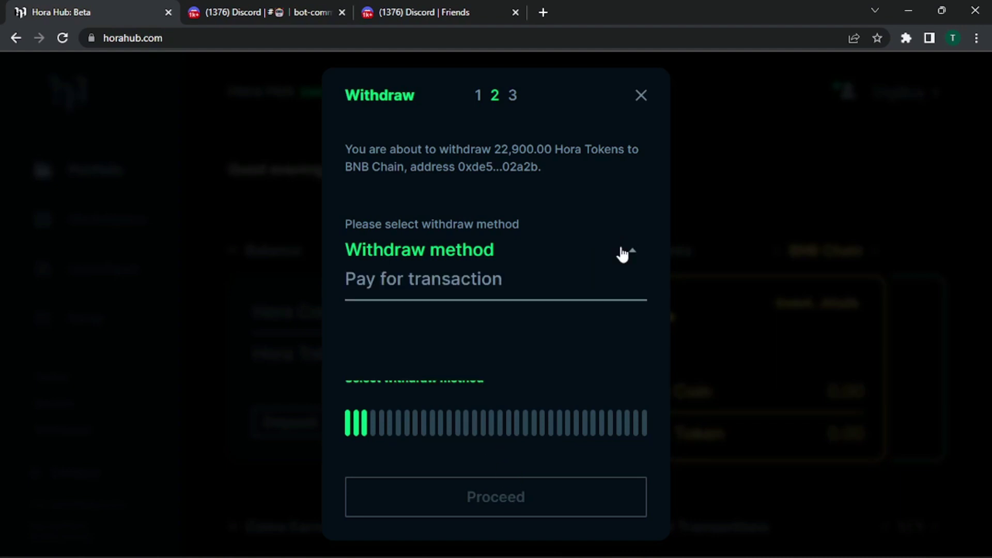
left_click(478, 278)
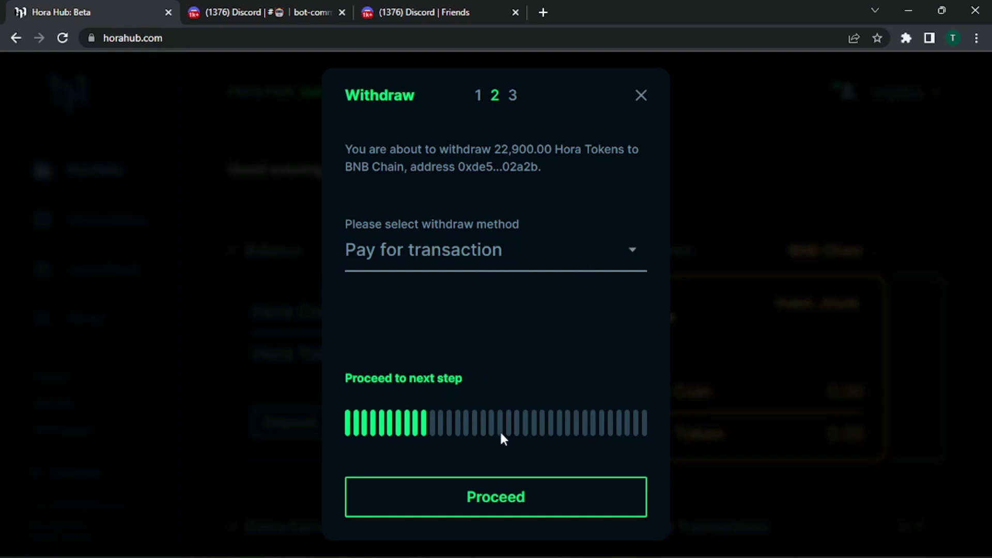
left_click(505, 500)
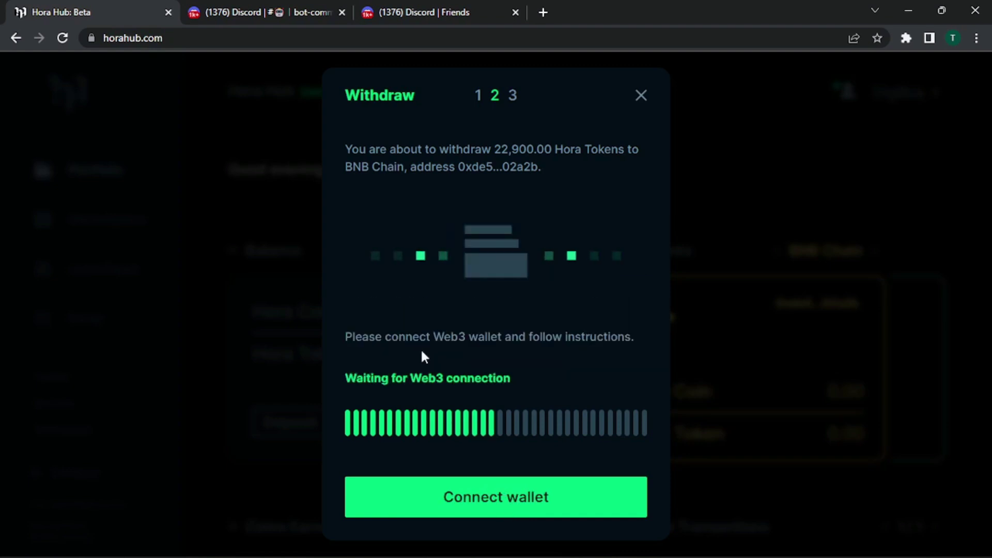
Step: Connect MetaMask Account 2 to the withdrawal after the Binance Chain wallet attempt fails
left_click(512, 497)
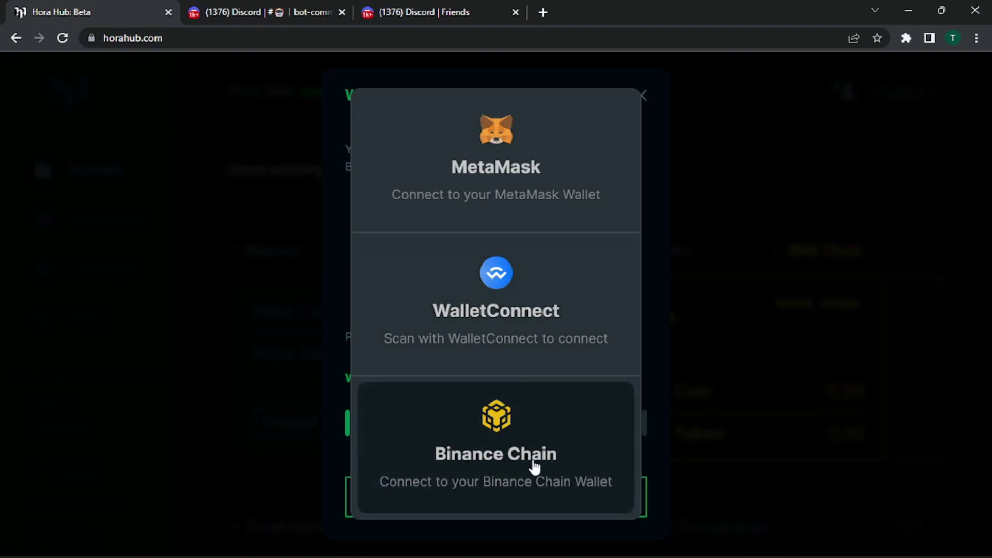
left_click(511, 449)
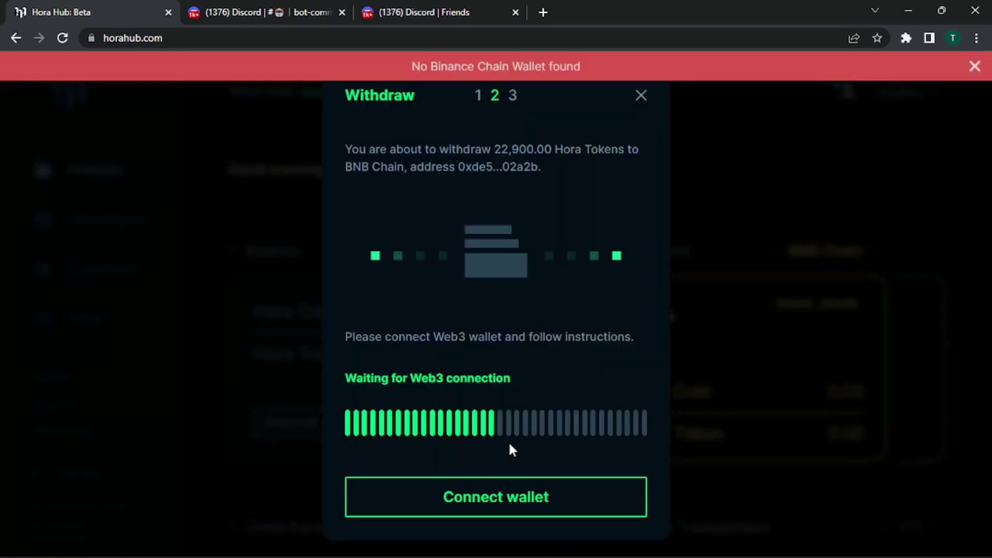
left_click(492, 500)
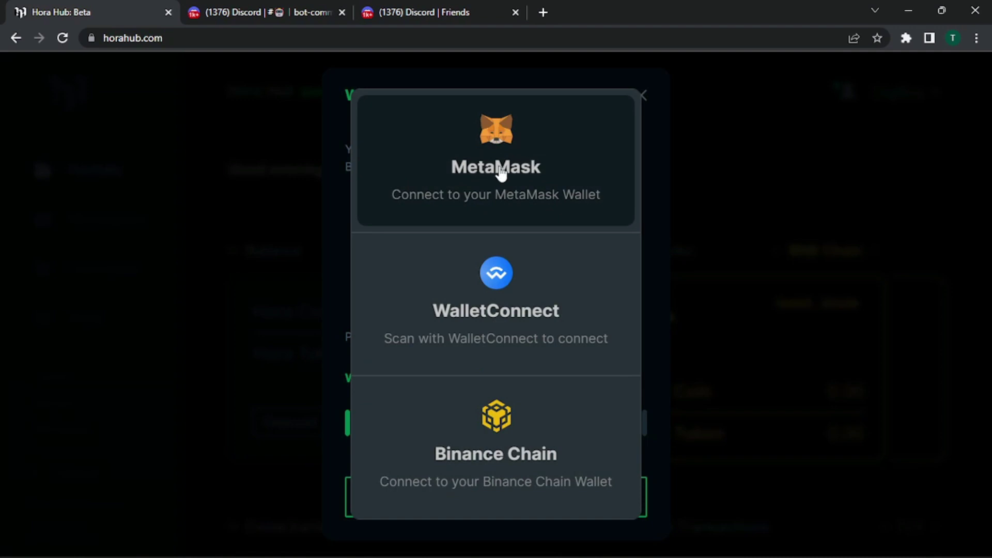
left_click(500, 173)
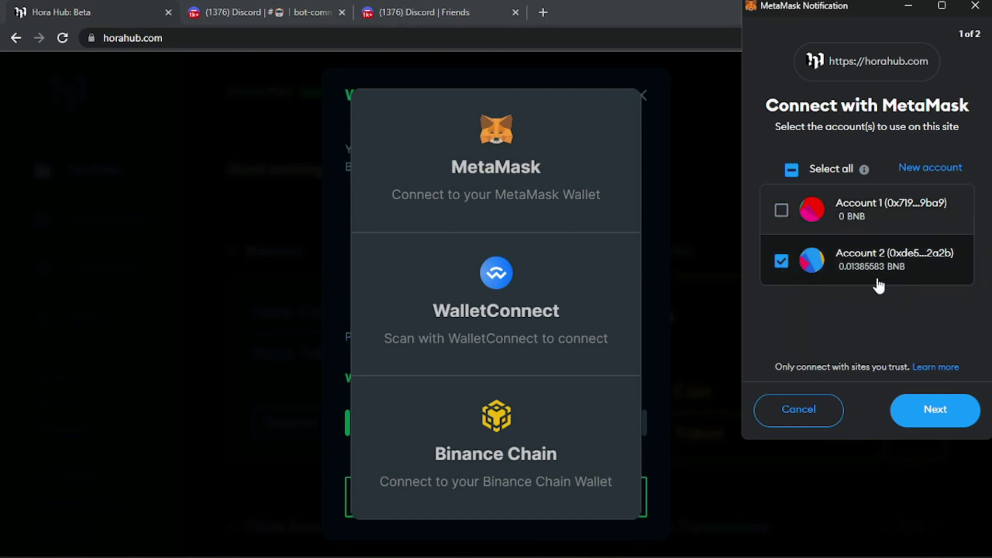
left_click(925, 412)
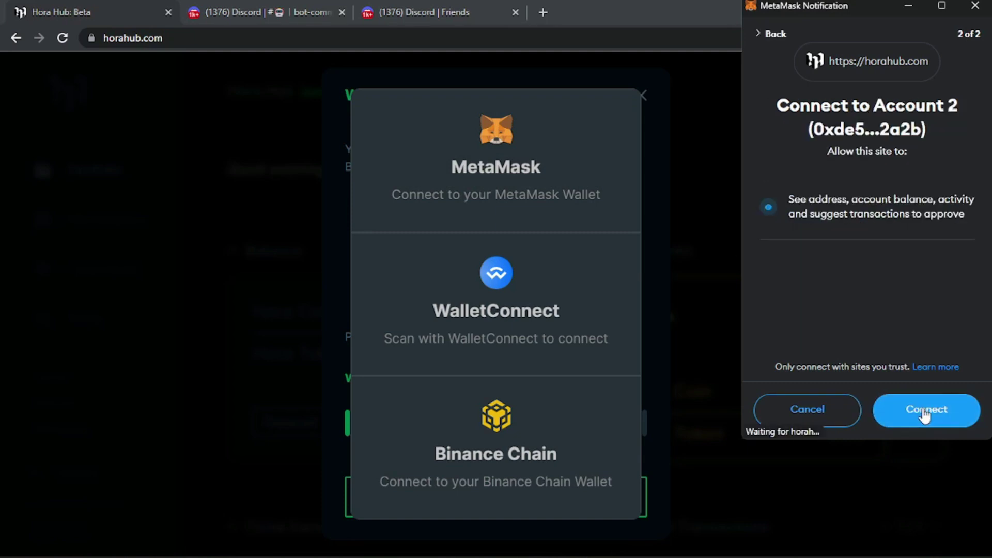
left_click(934, 419)
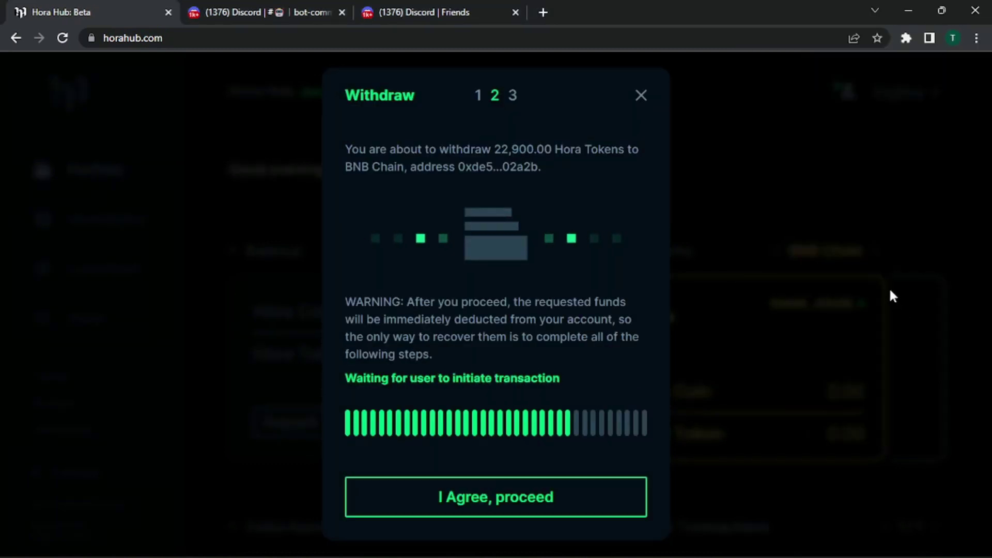
Step: Accept the warning and confirm the 22,900 Hora Token withdrawal transaction in MetaMask
left_click(523, 509)
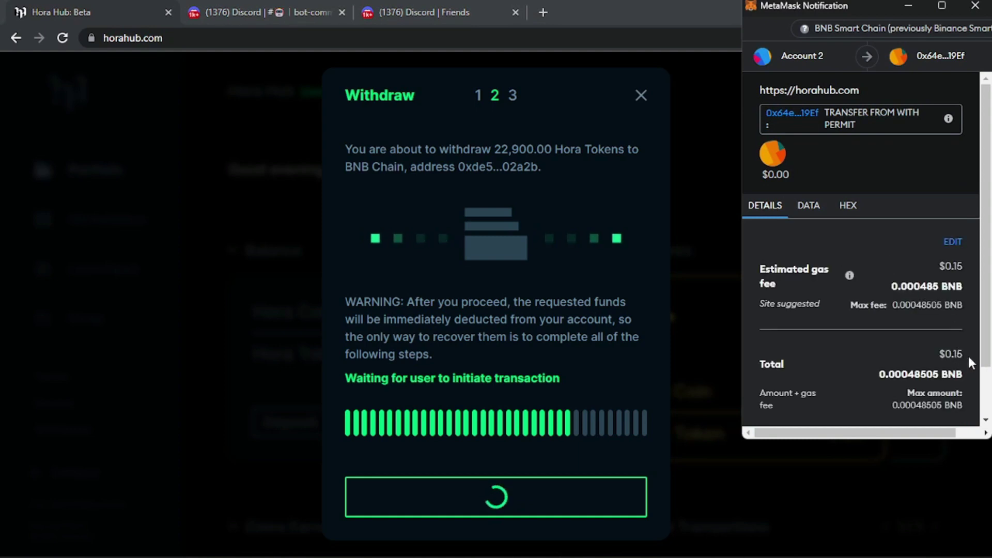
scroll(956, 324, "down", 2)
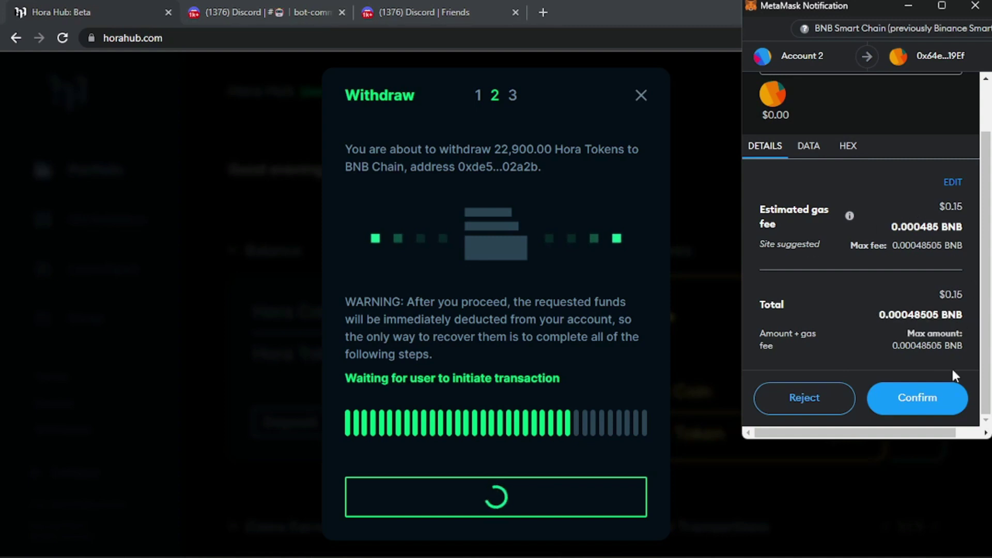
left_click(943, 402)
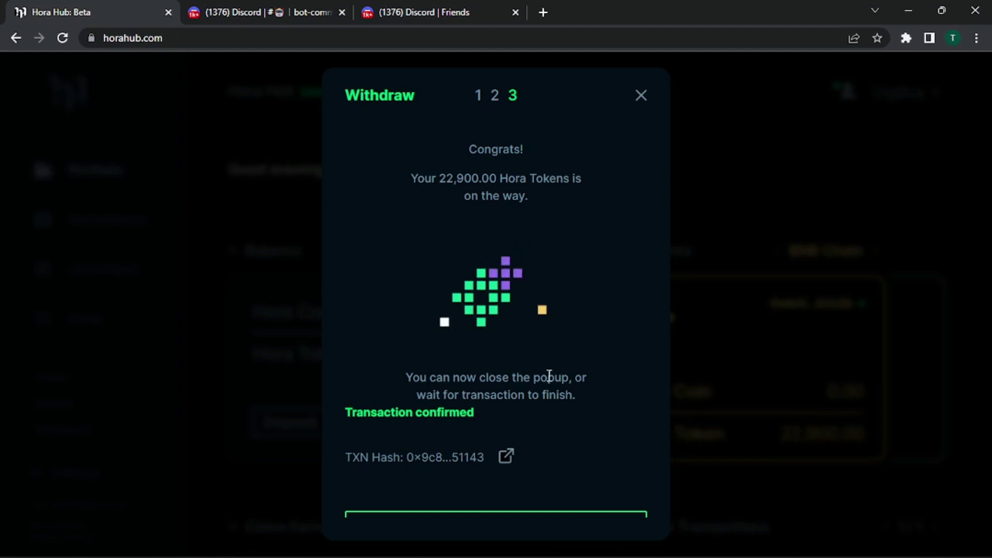
Step: Pin MetaMask and check its assets show 22900 HORA and 0.0136 BNB, then return to Discord
left_click_drag(348, 414, 496, 417)
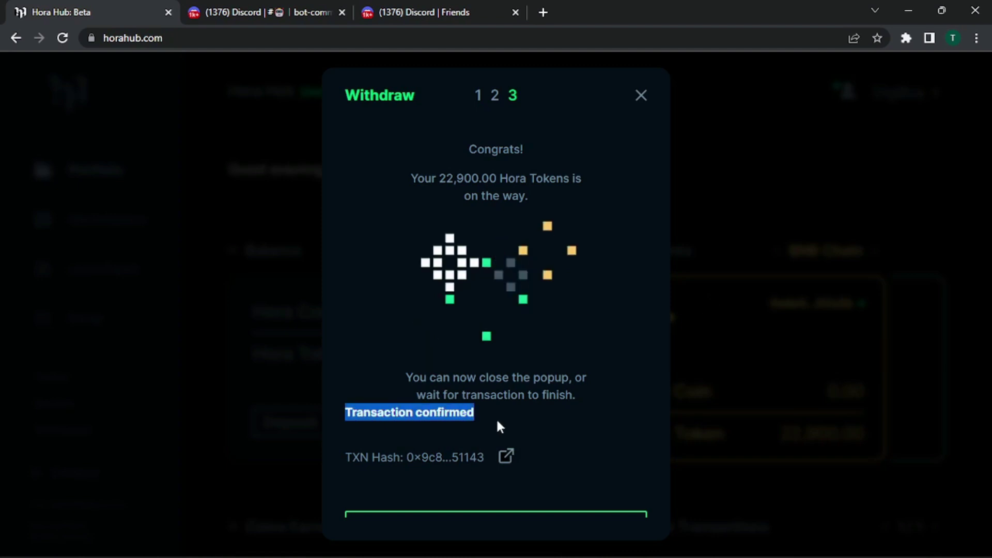
left_click(906, 39)
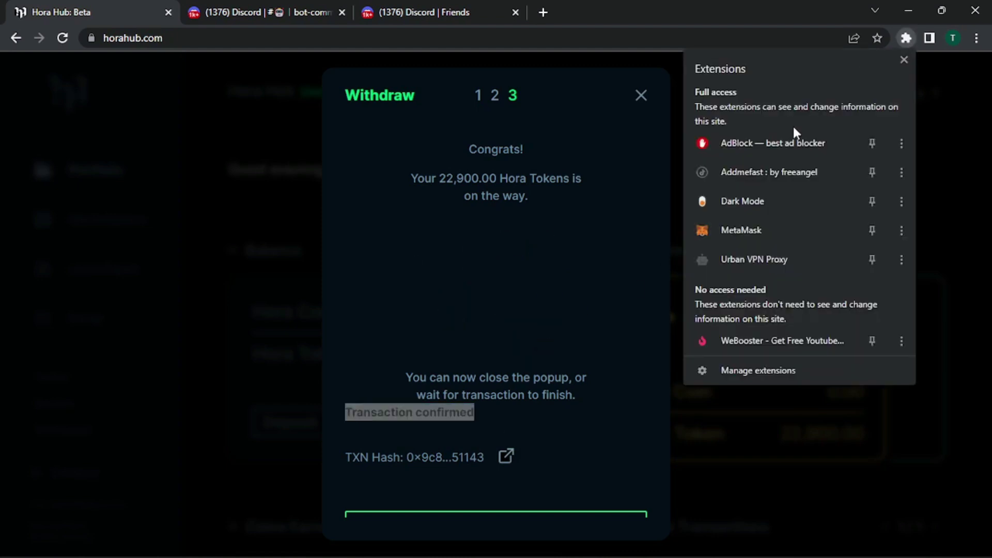
left_click(748, 229)
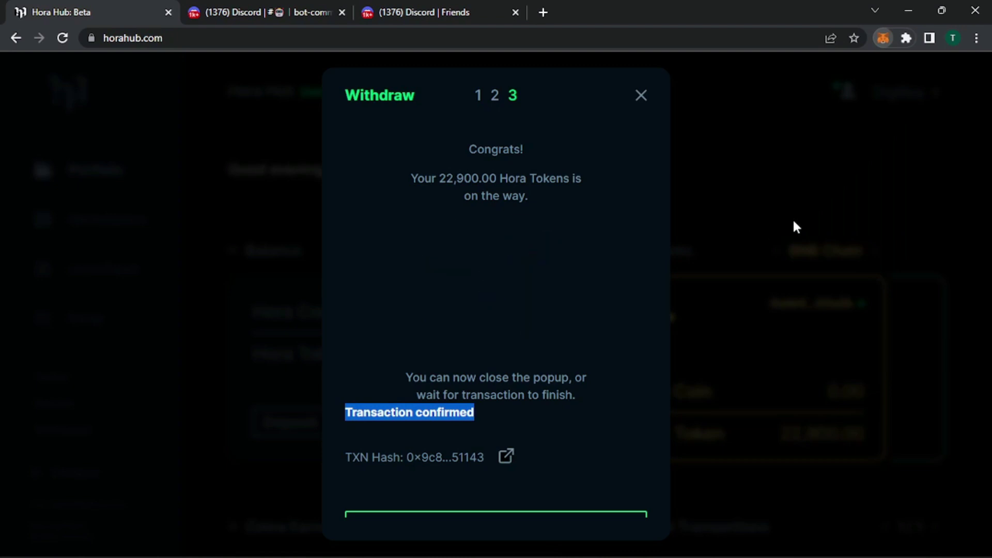
left_click(690, 336)
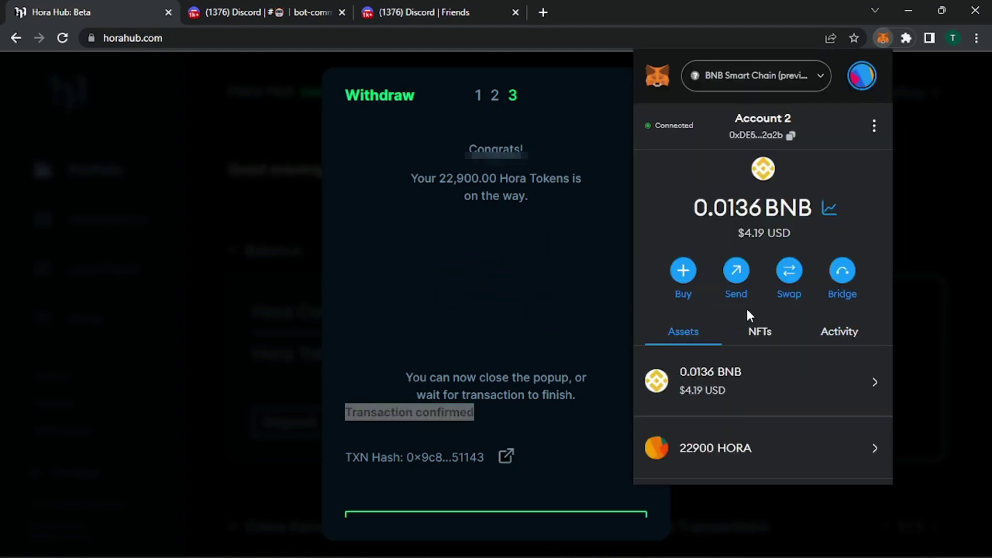
scroll(748, 314, "down", 2)
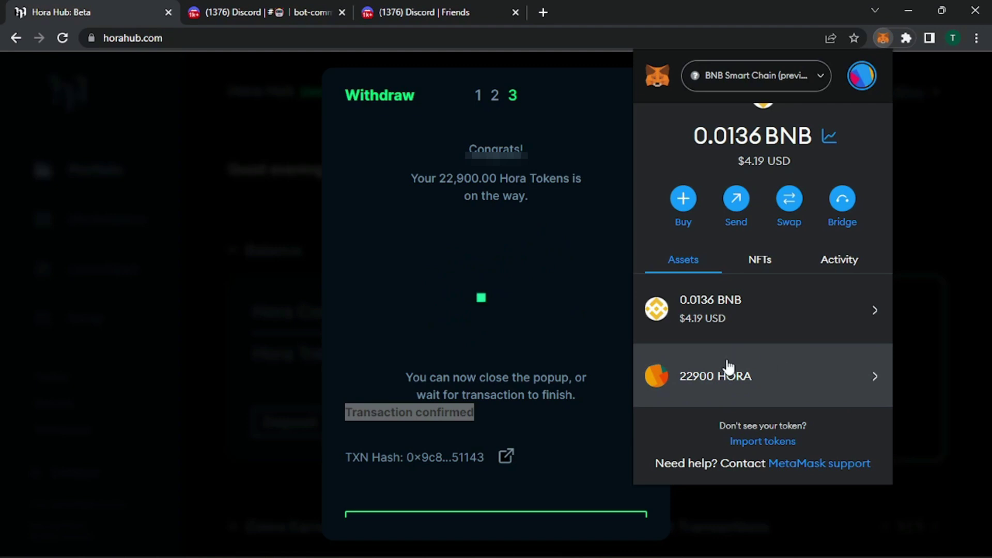
left_click(292, 314)
left_click(237, 9)
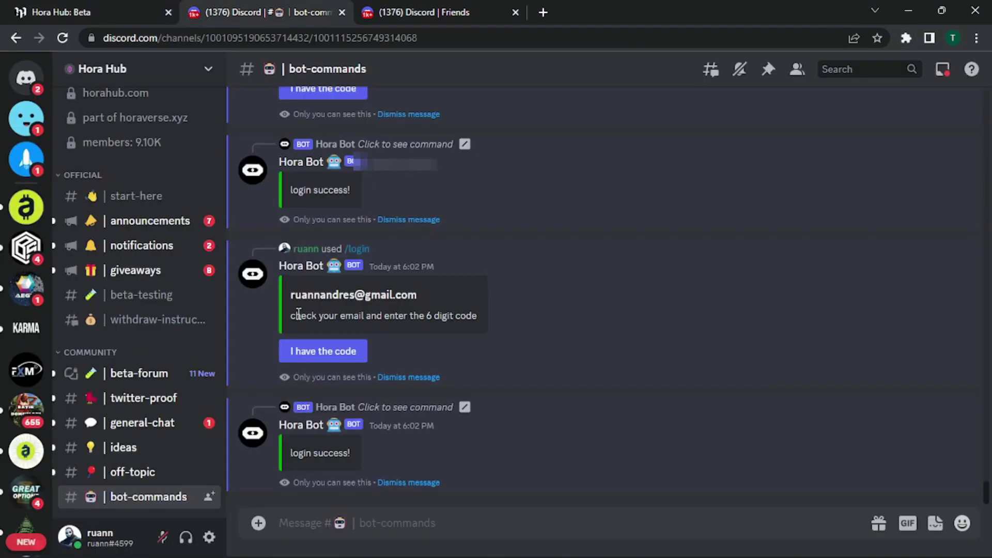
Step: In the announcements channel, open the GeckoTerminal HORA price link in a new tab
scroll(385, 372, "up", 4)
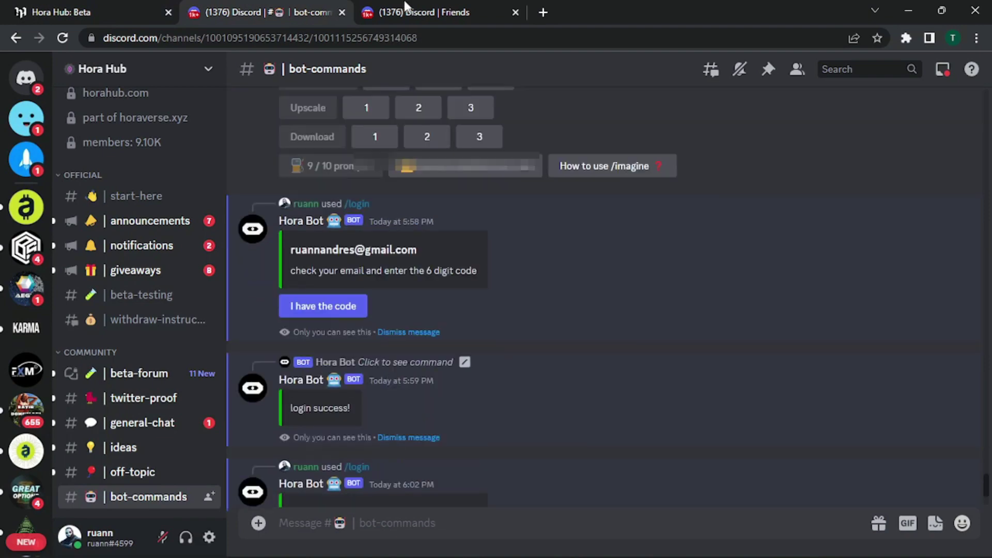
left_click(406, 11)
left_click(310, 12)
scroll(155, 258, "down", 2)
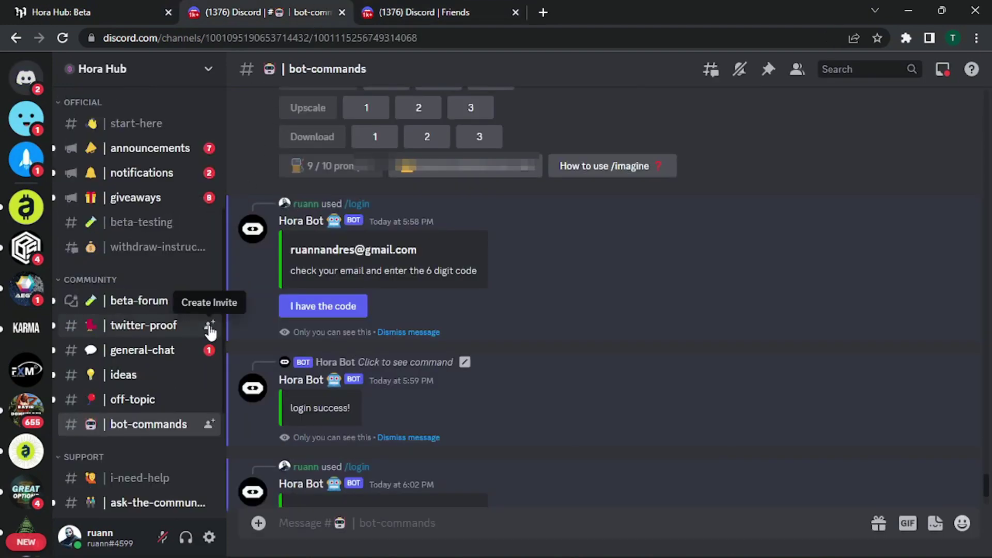
scroll(175, 248, "up", 2)
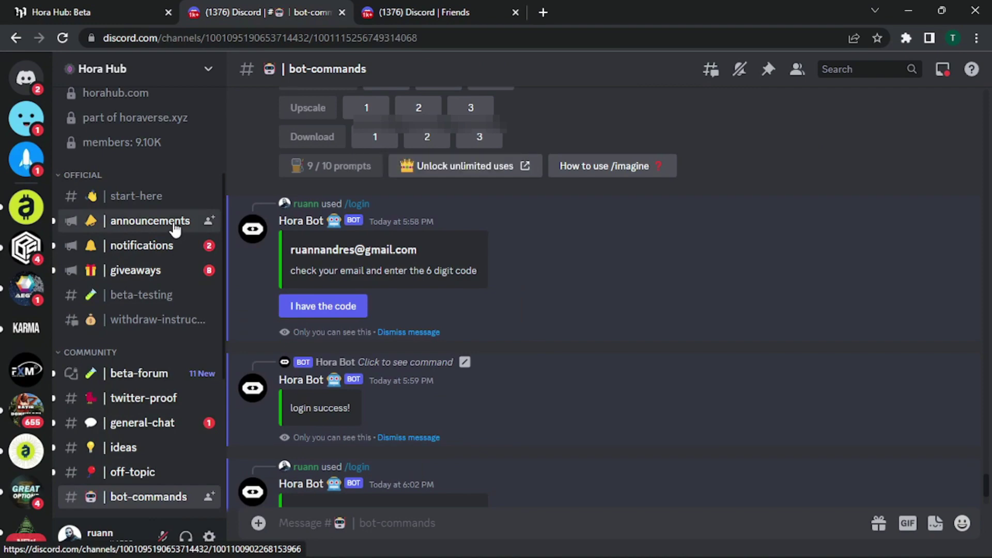
left_click(176, 227)
scroll(357, 246, "down", 4)
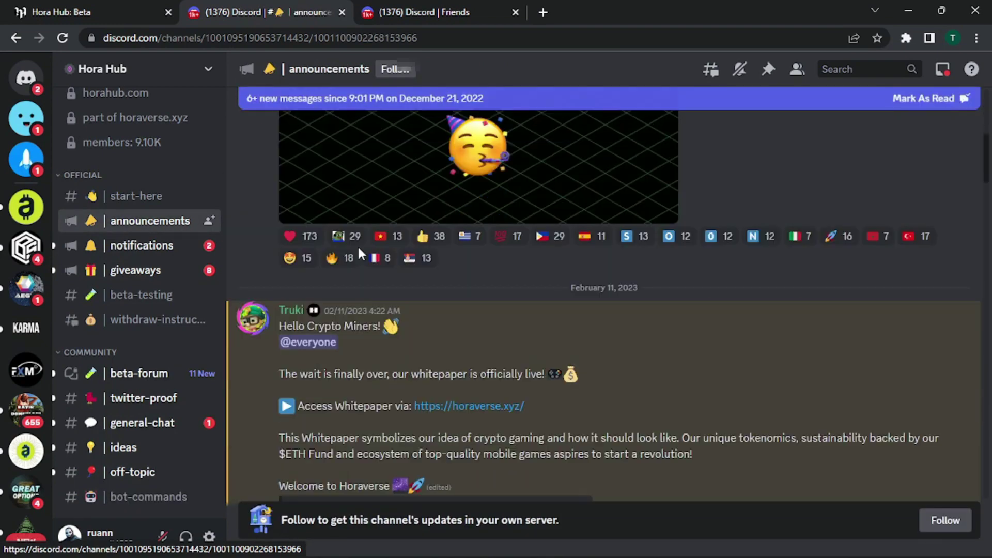
scroll(358, 248, "down", 15)
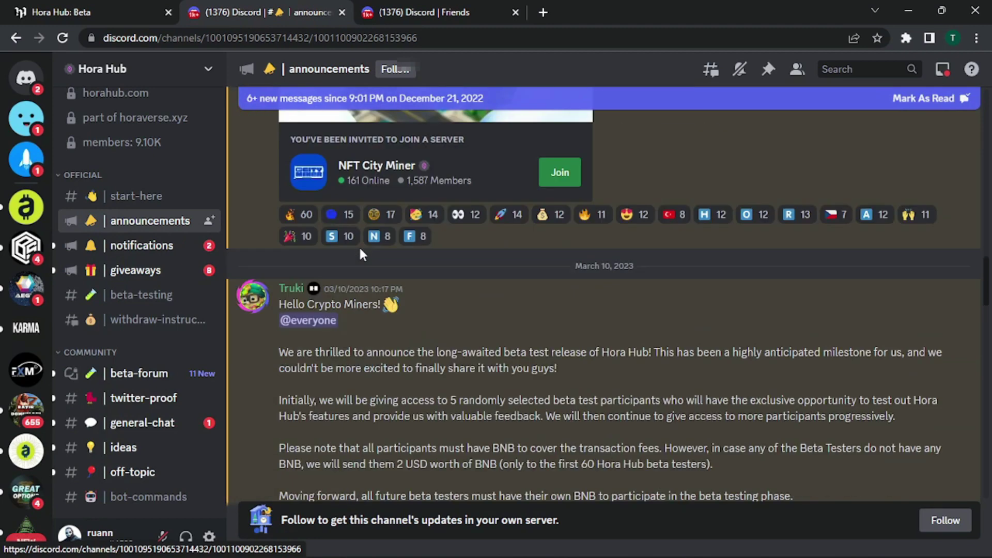
scroll(359, 246, "down", 10)
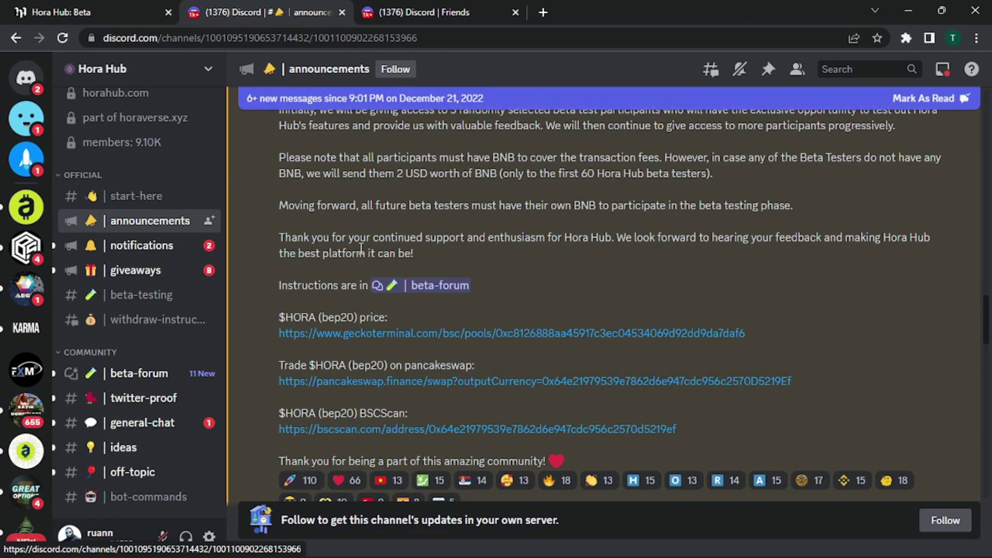
scroll(311, 261, "down", 2)
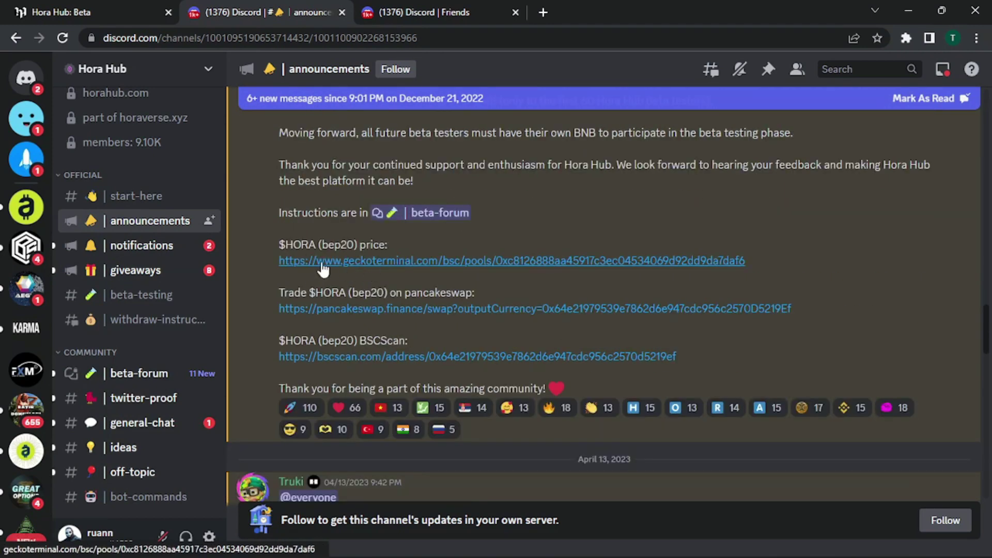
right_click(303, 265)
left_click(354, 276)
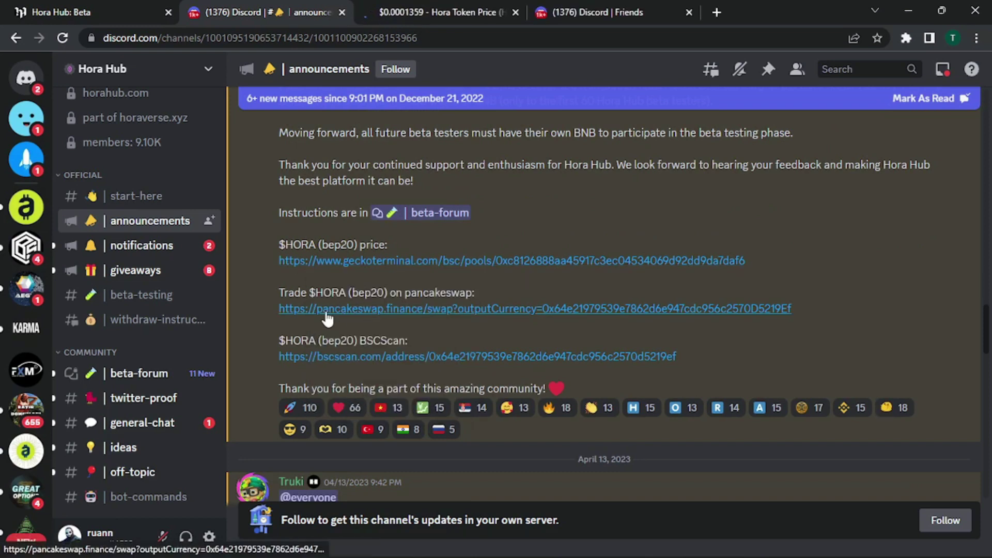
Step: Bring up the PancakeSwap and BSCScan link menus, dismissing both without opening either
right_click(362, 319)
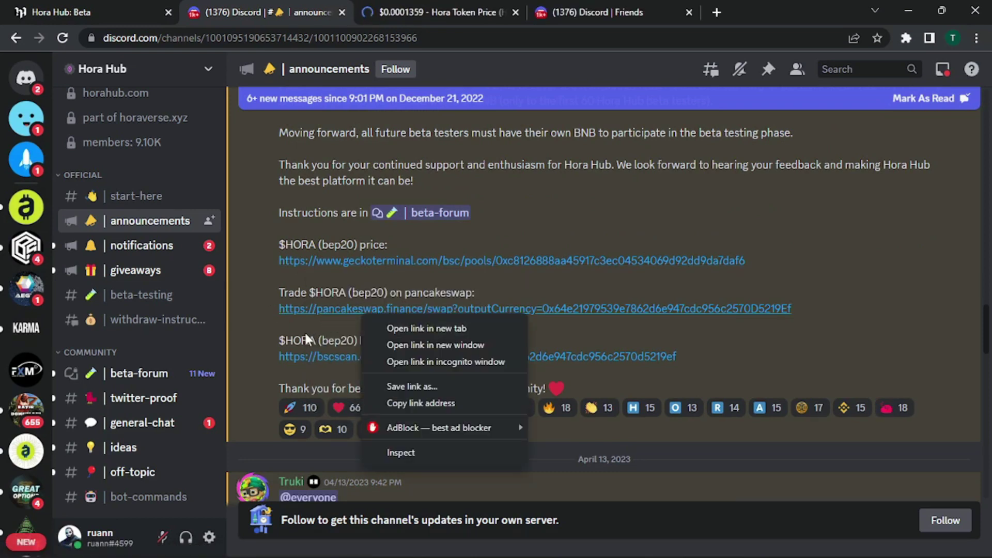
left_click(258, 330)
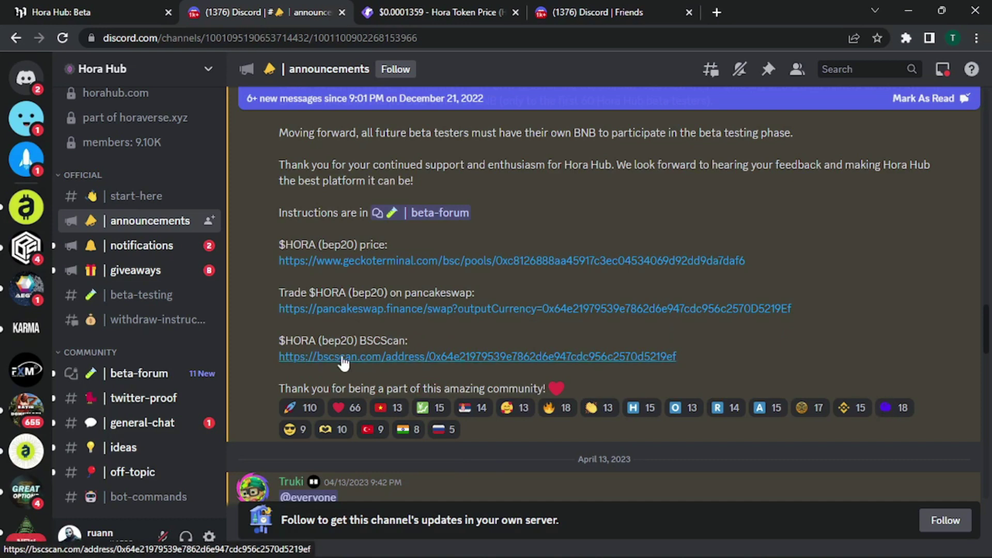
right_click(365, 360)
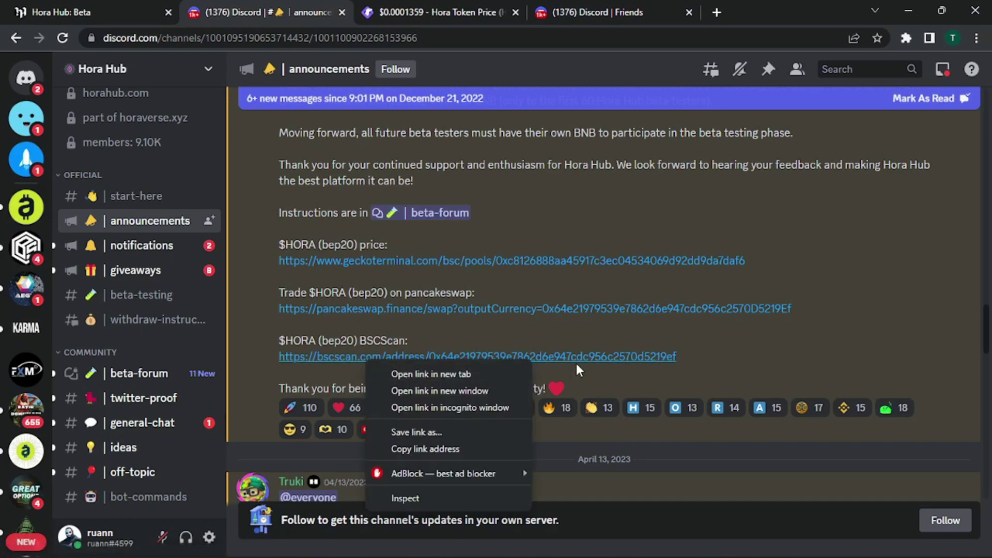
left_click(672, 382)
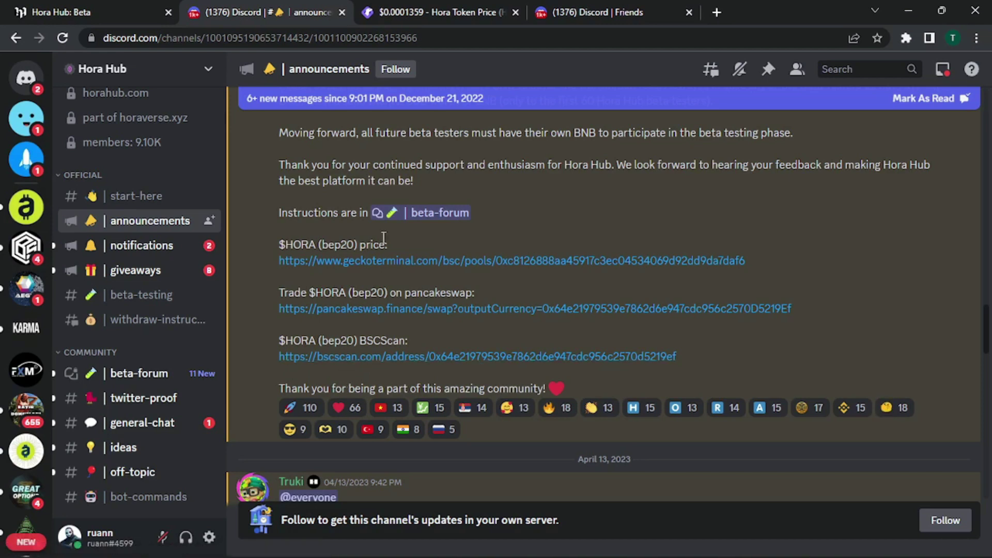
Step: On the GeckoTerminal tab, reset the HORA converter to 0 and highlight the $0.0001359 price
left_click(434, 7)
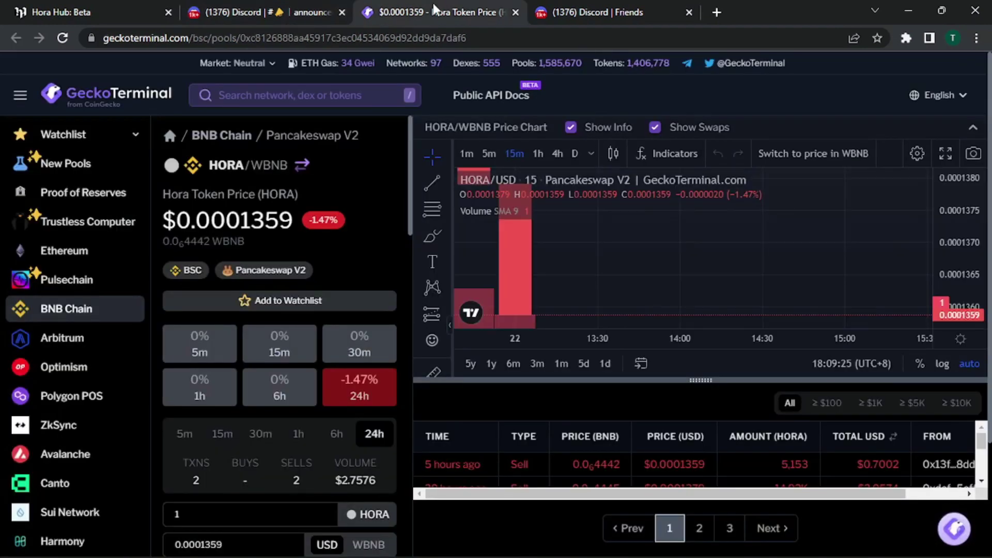
left_click(206, 514)
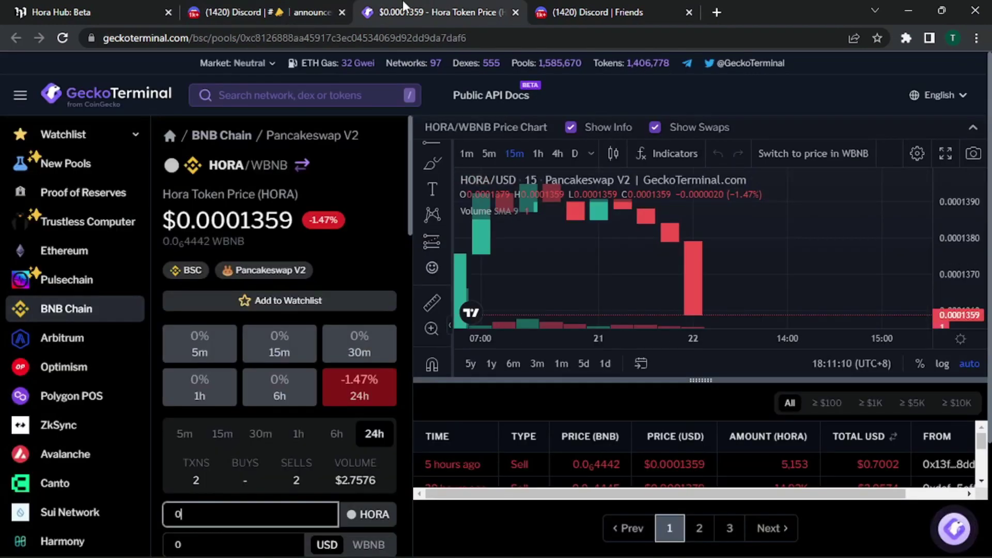
key("BackSpace")
type("0")
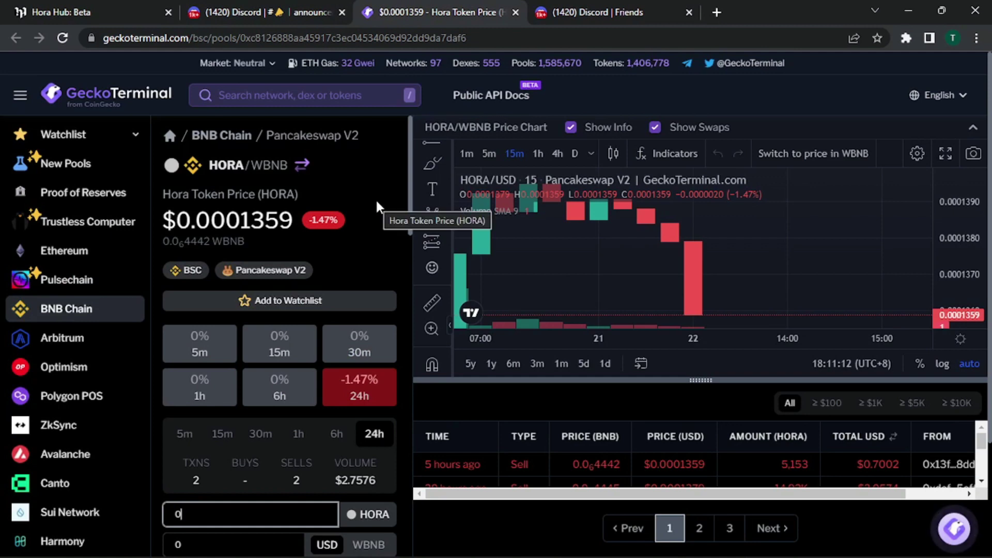
left_click_drag(175, 221, 292, 224)
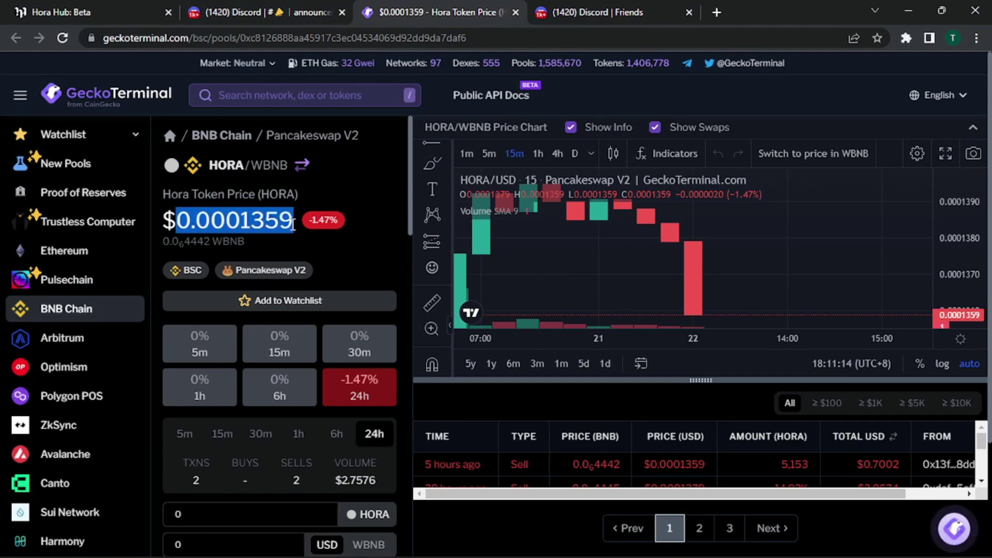